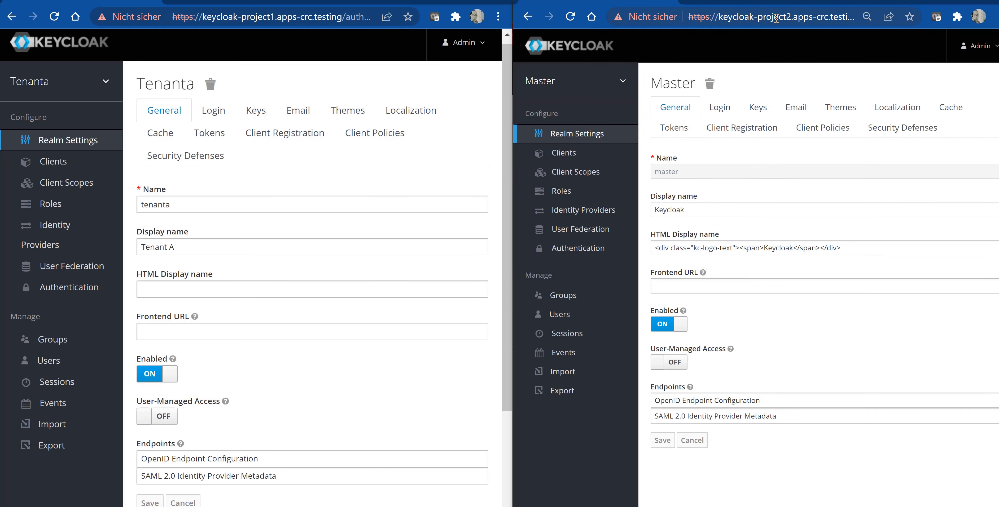
- List all users in the Tenantb realm and in the Tenanta realm
mouse_move(567, 116)
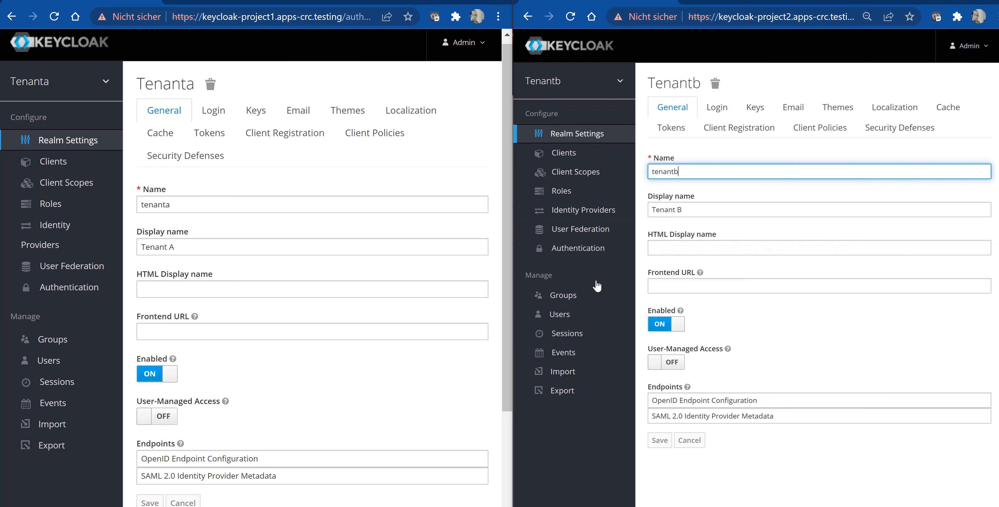
click(561, 319)
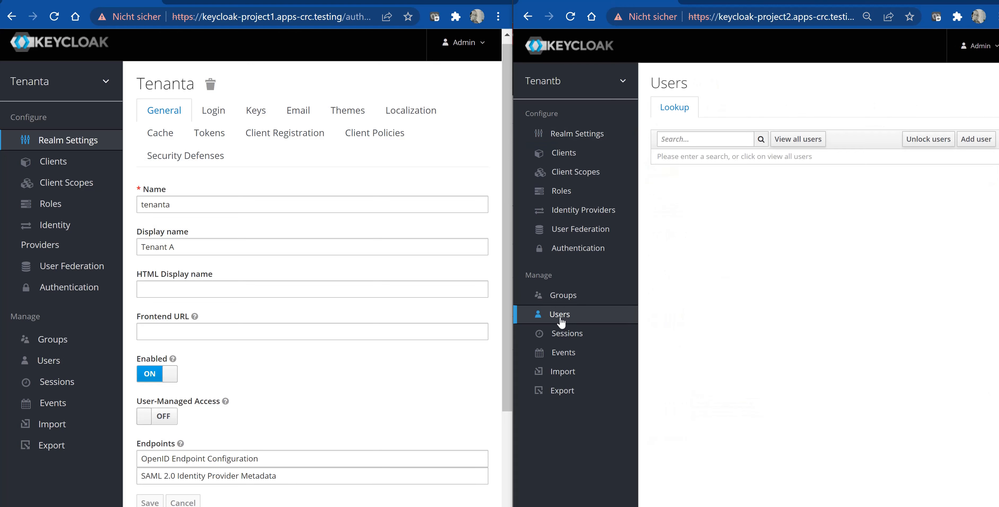
click(790, 143)
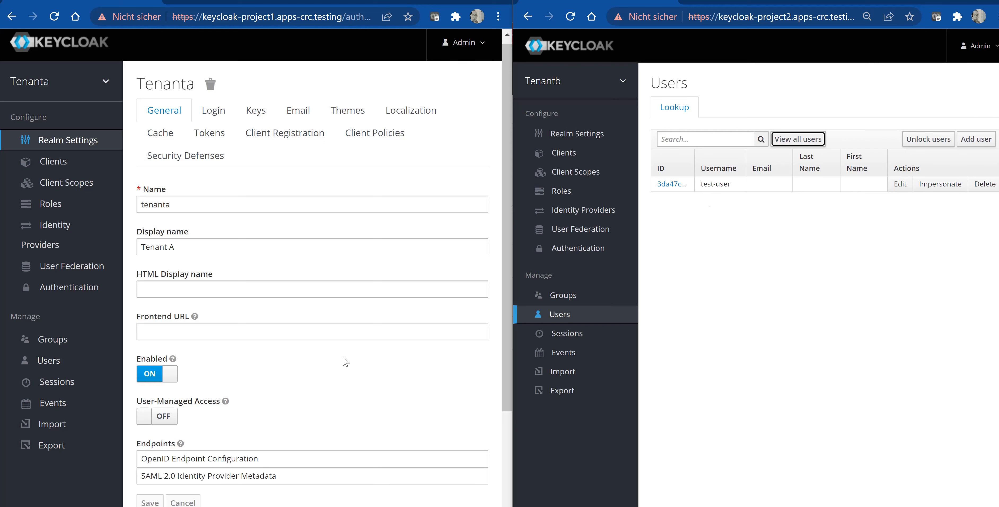
click(53, 365)
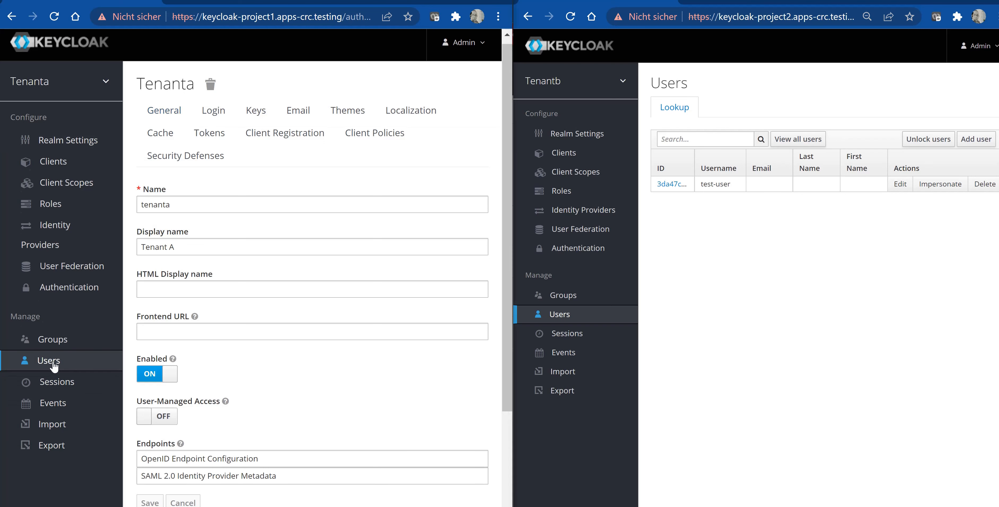
click(299, 157)
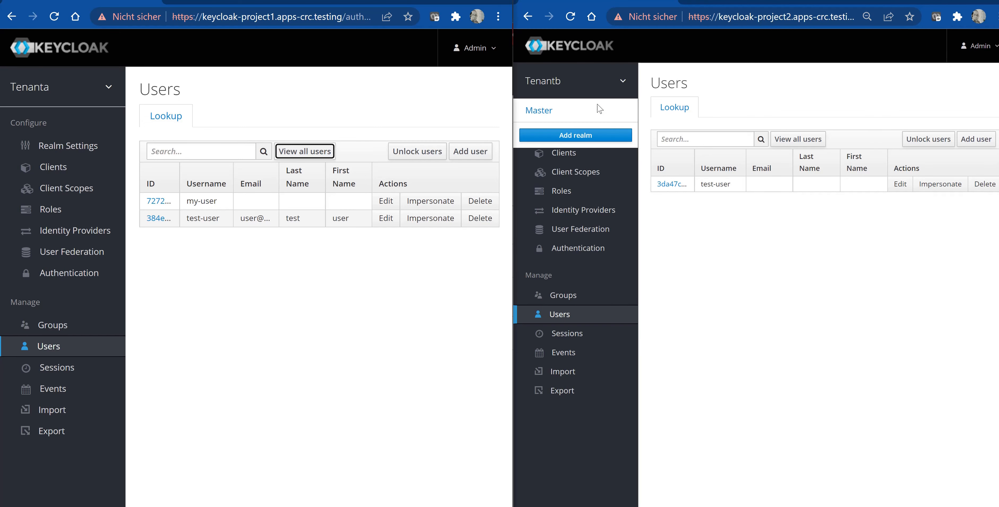
- Open the for-broker client in Tenantb and review its settings, including the valid redirect URIs
click(561, 154)
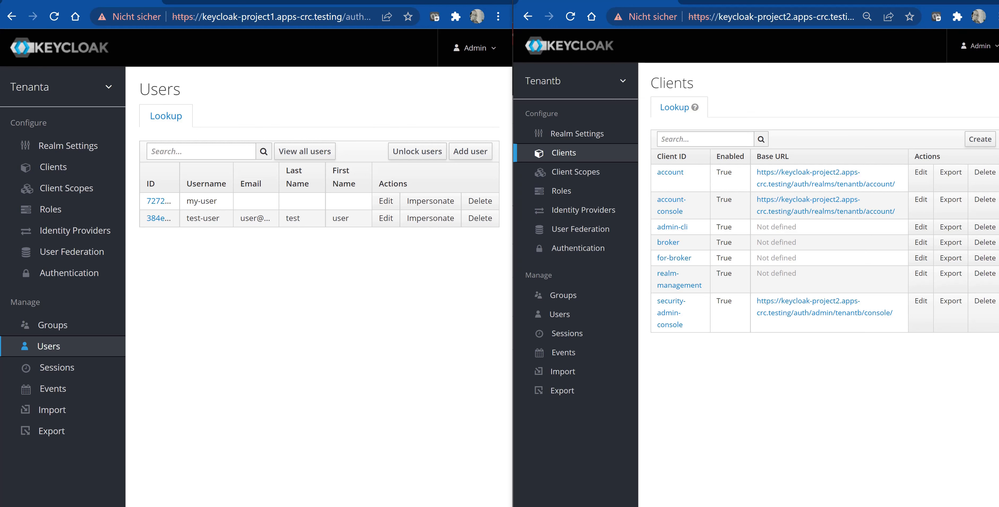
click(668, 259)
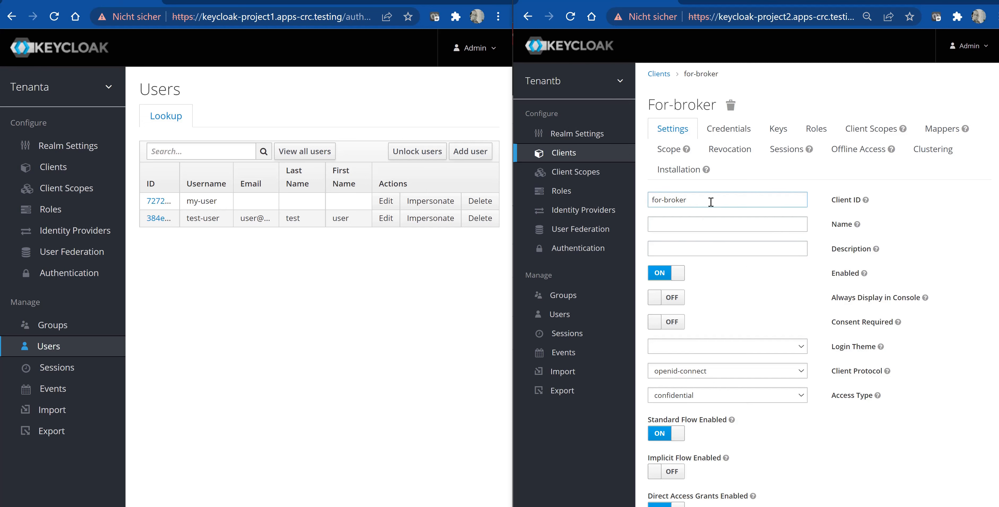
scroll(731, 267, down, 1)
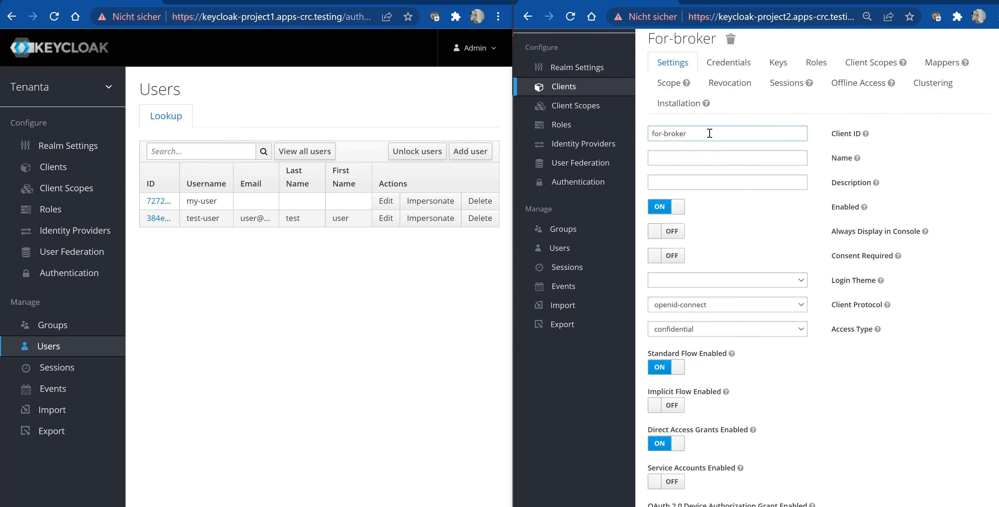
scroll(713, 270, down, 1)
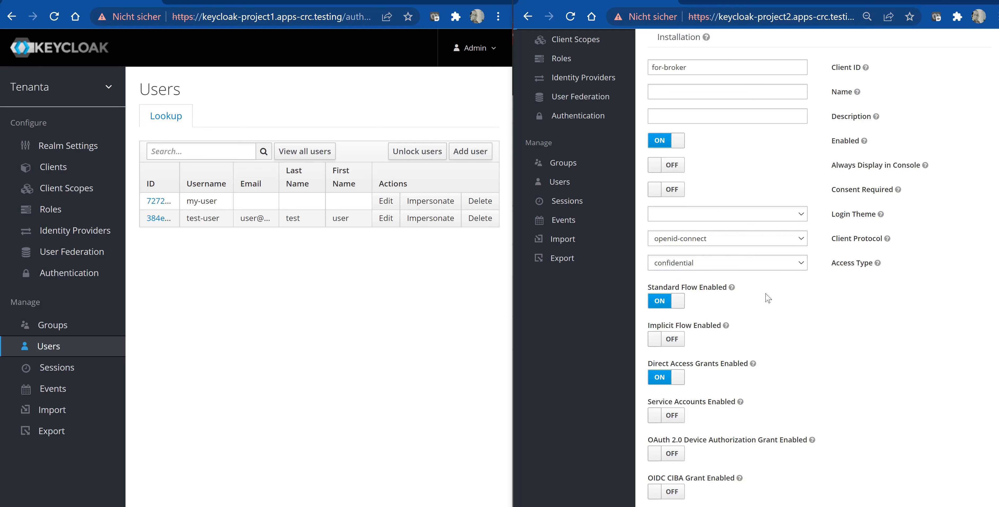
scroll(760, 295, down, 3)
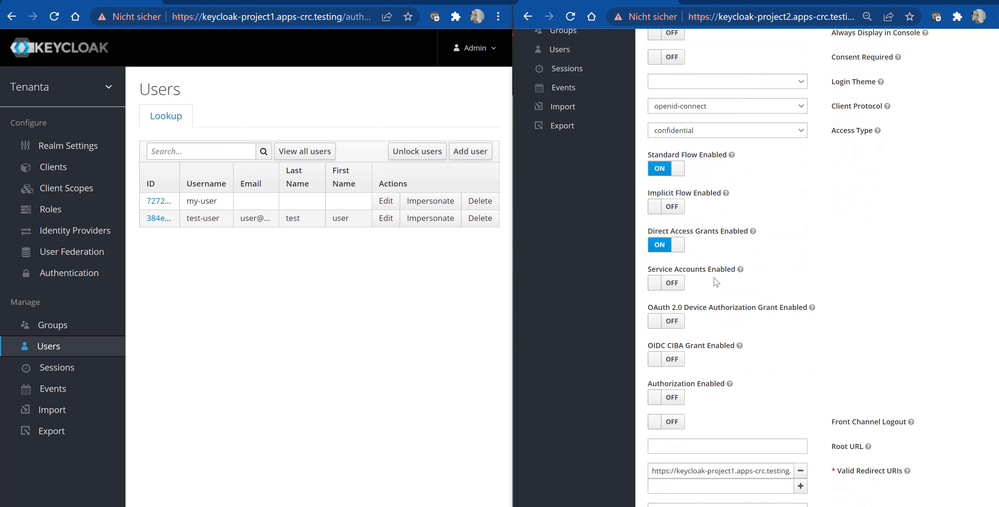
scroll(716, 282, down, 2)
scroll(742, 291, down, 2)
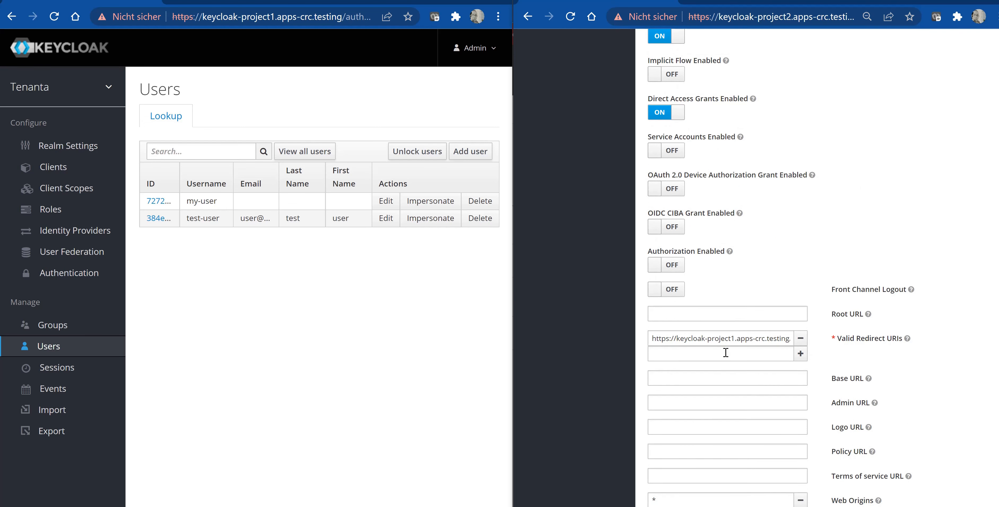
click(663, 342)
scroll(883, 347, down, 1)
scroll(883, 346, down, 3)
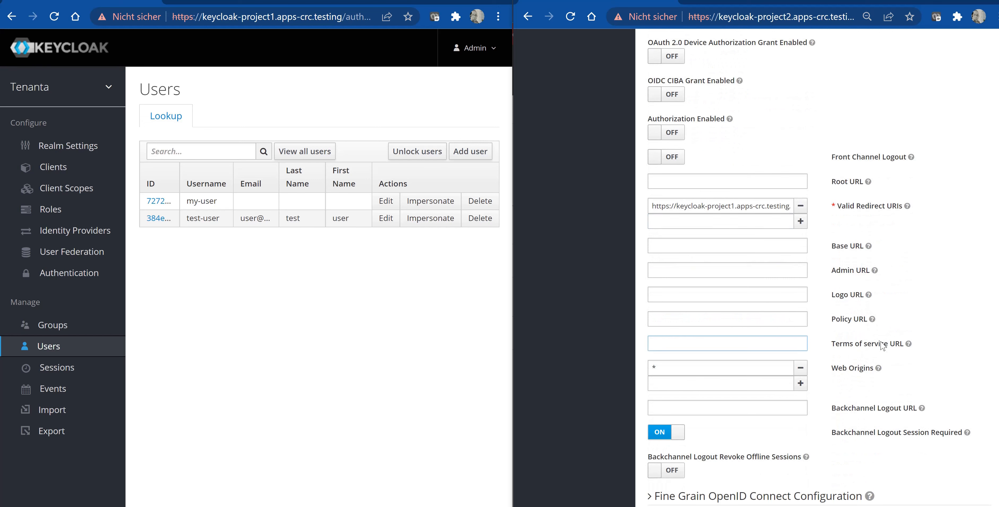
scroll(881, 344, down, 2)
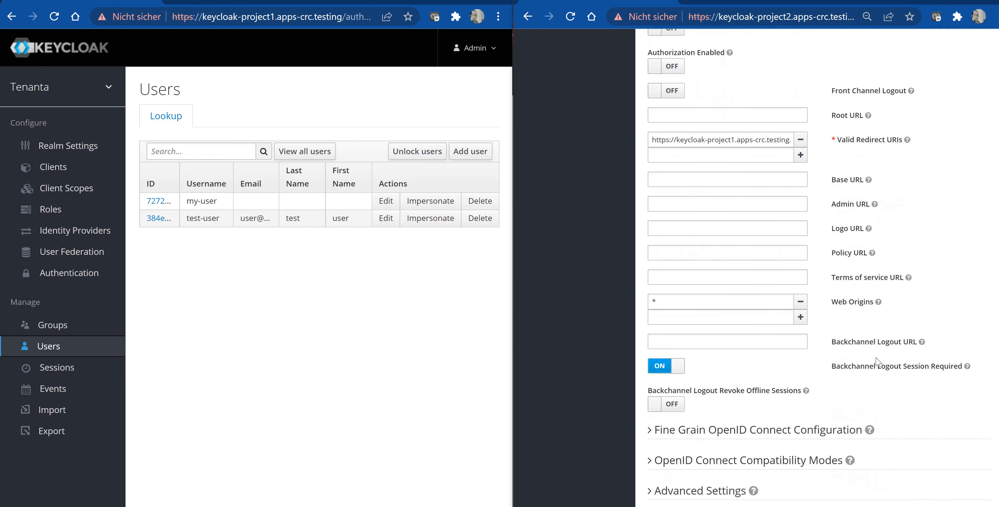
scroll(875, 363, down, 2)
scroll(876, 361, up, 5)
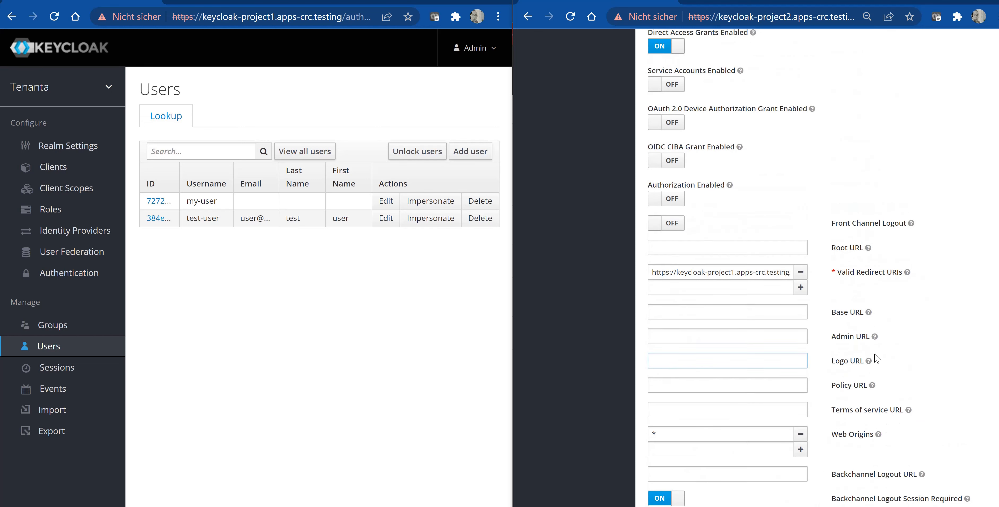
scroll(877, 359, up, 5)
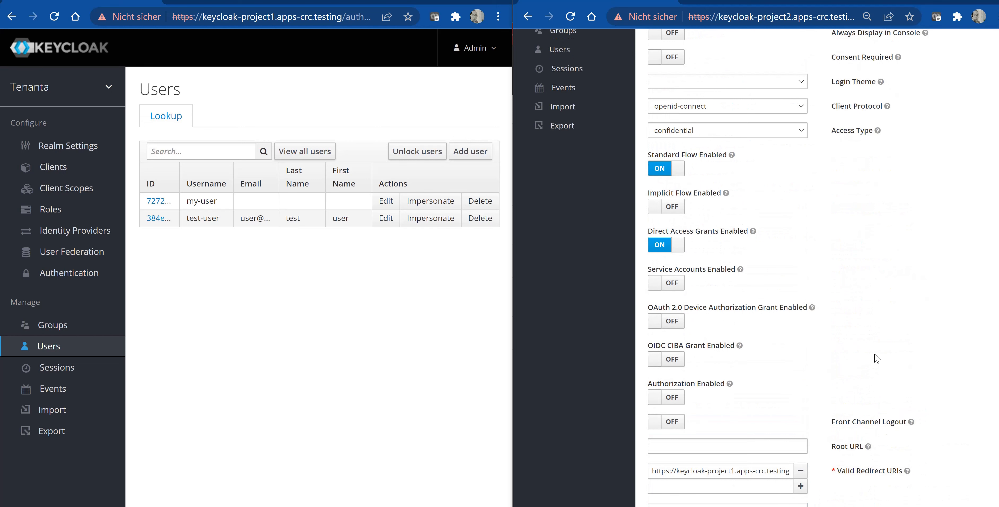
scroll(876, 359, down, 2)
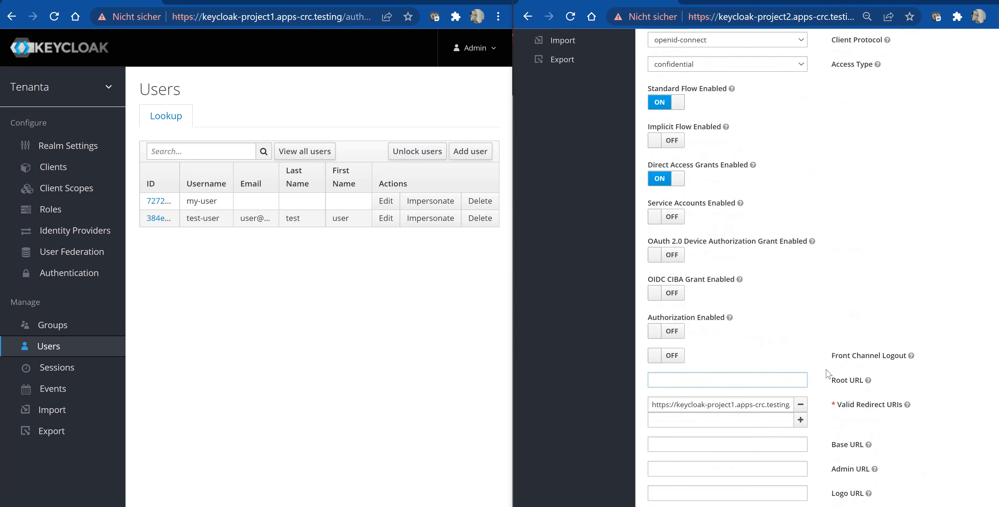
scroll(822, 300, up, 4)
scroll(677, 224, down, 4)
scroll(725, 405, down, 5)
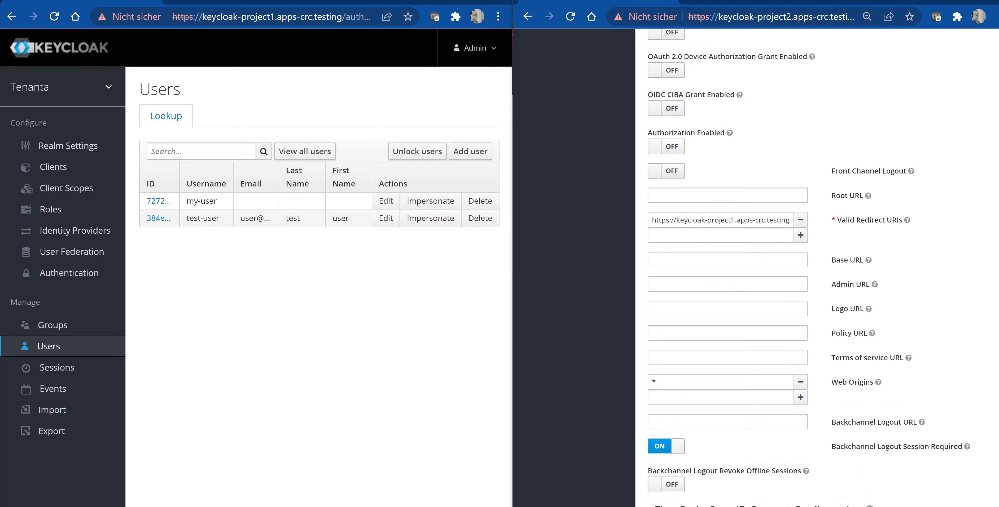
scroll(619, 304, up, 10)
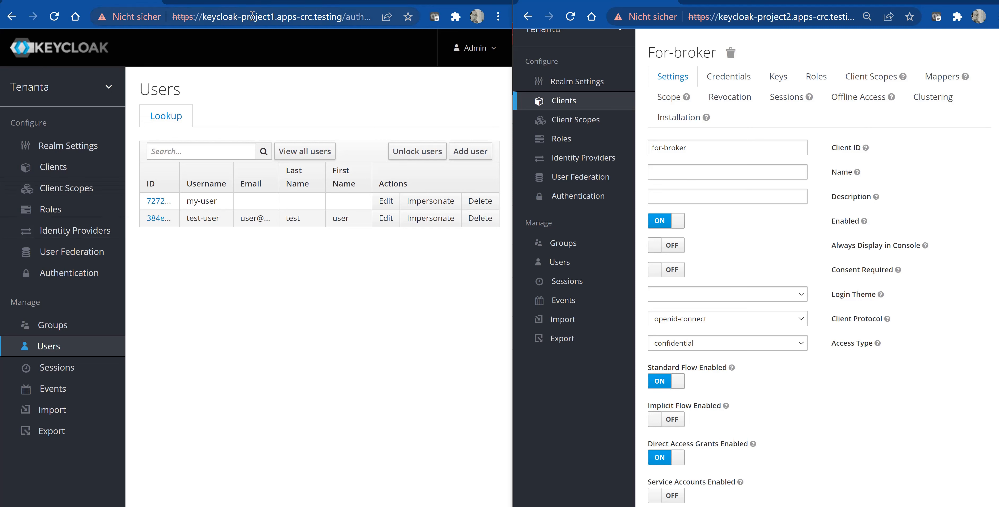
- Open the existing keycloak-oidc identity provider in Tenanta after browsing the available provider types
click(88, 232)
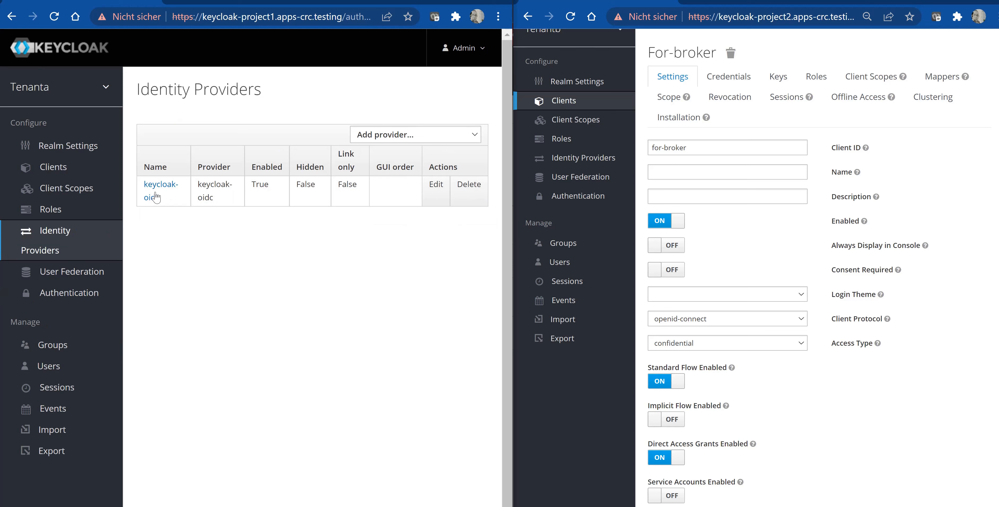
click(473, 136)
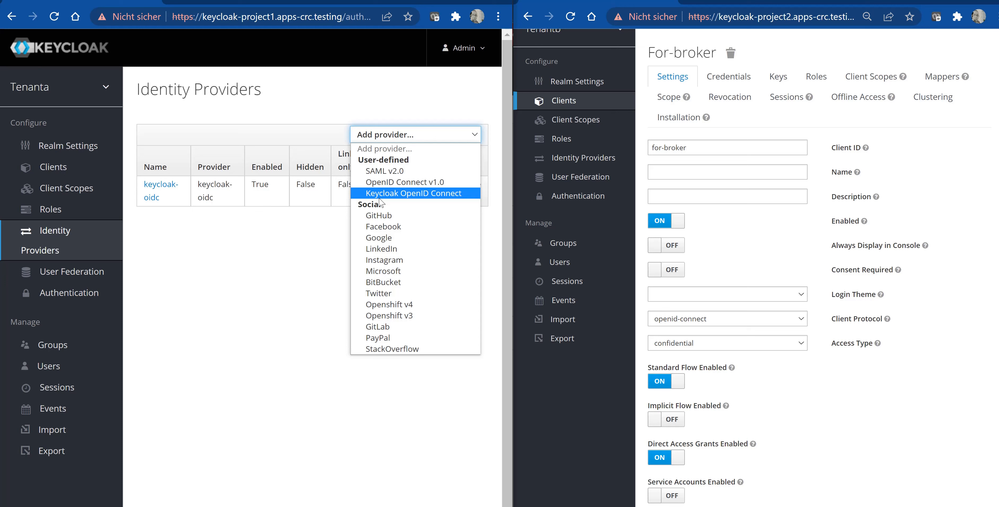
click(151, 193)
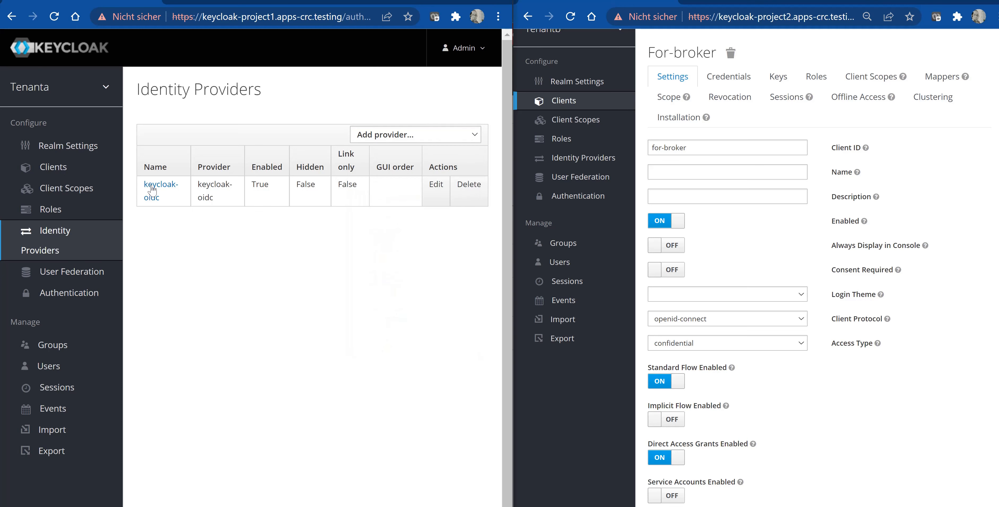
click(151, 190)
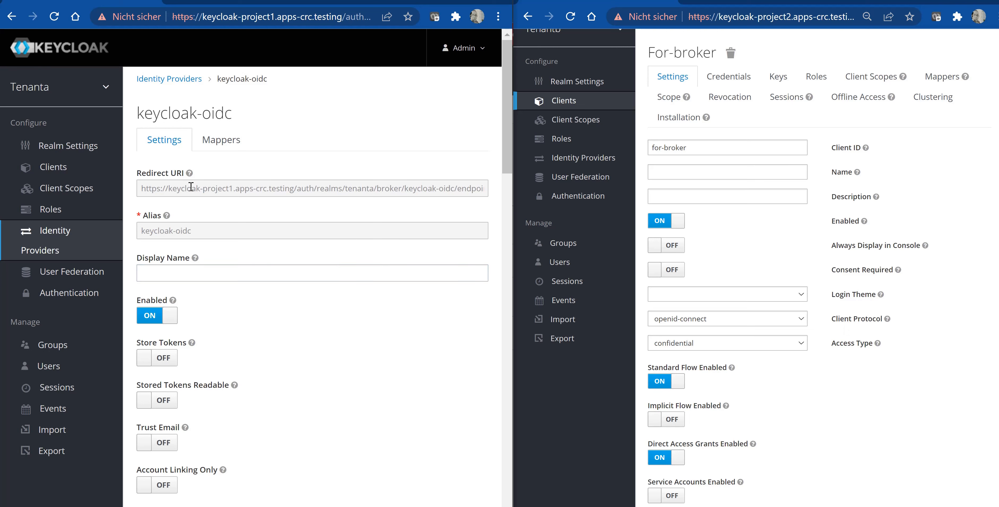
- Compare the keycloak-oidc Redirect URI with the for-broker client's valid redirect URI, then cancel the client edit
scroll(862, 327, down, 2)
scroll(875, 342, down, 9)
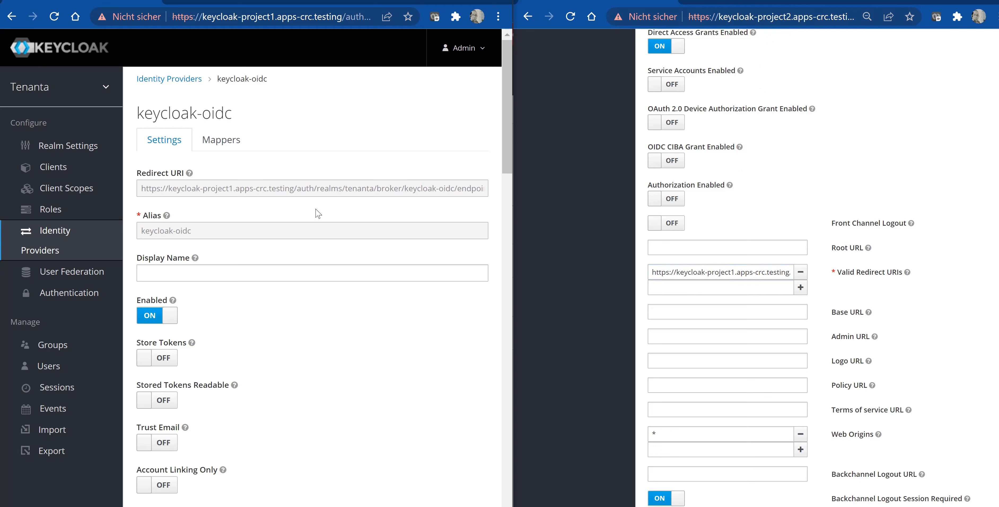
click(177, 189)
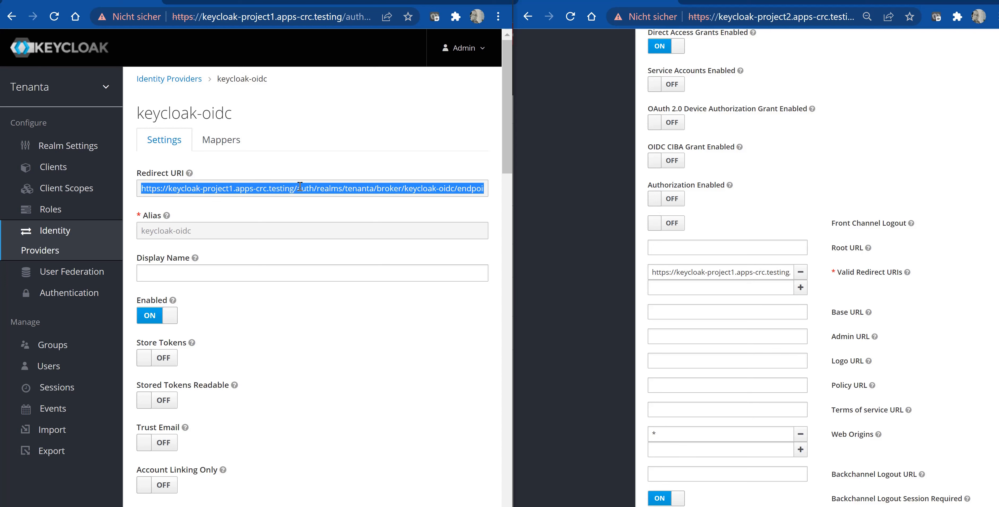
double_click(698, 272)
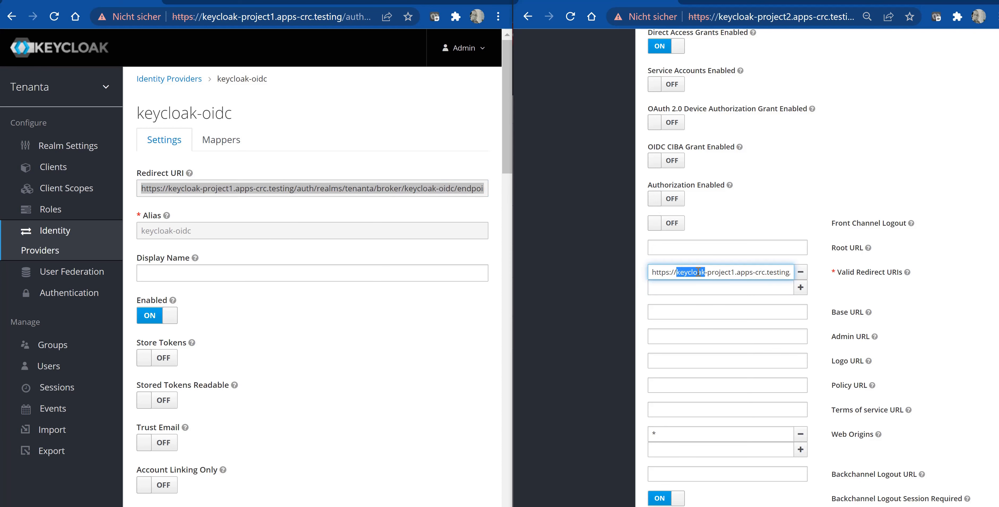
click(698, 272)
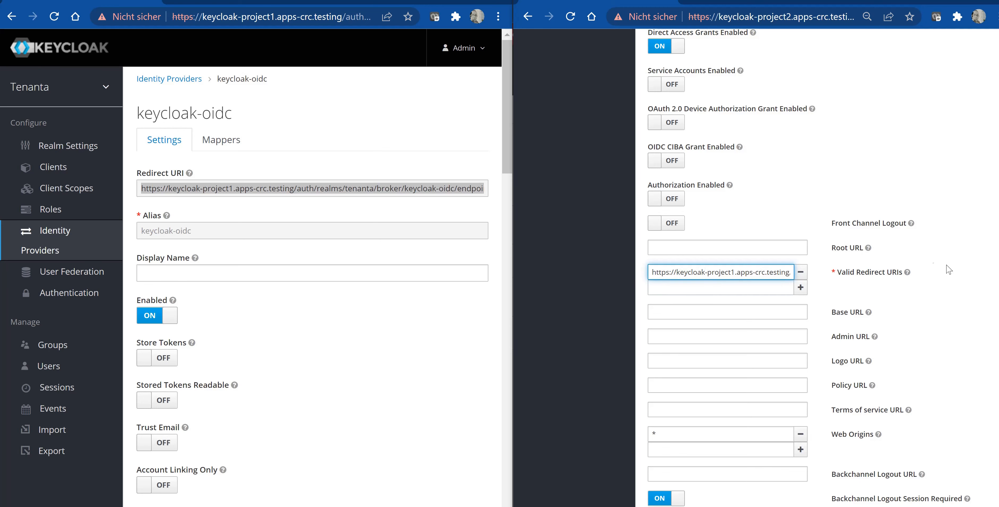
scroll(948, 306, down, 5)
scroll(748, 431, down, 3)
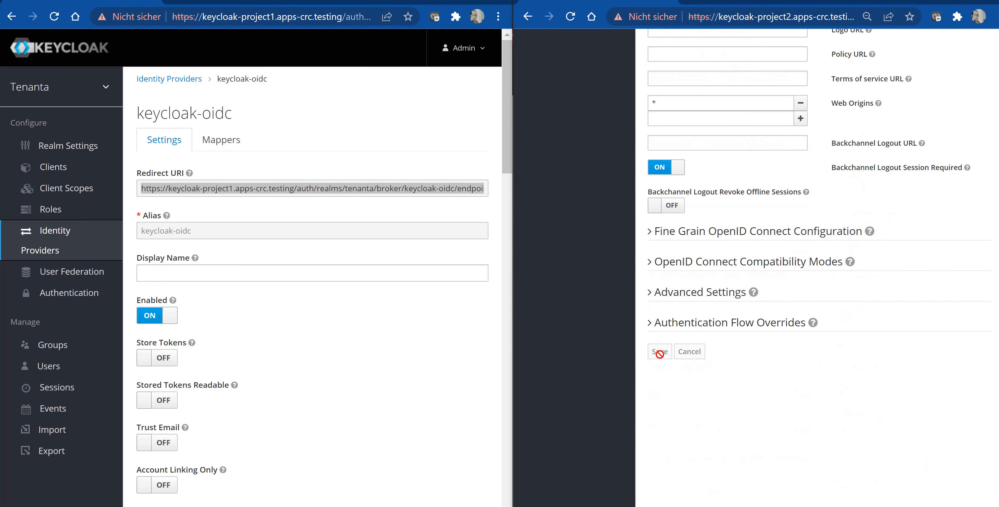
key(ctrl+v)
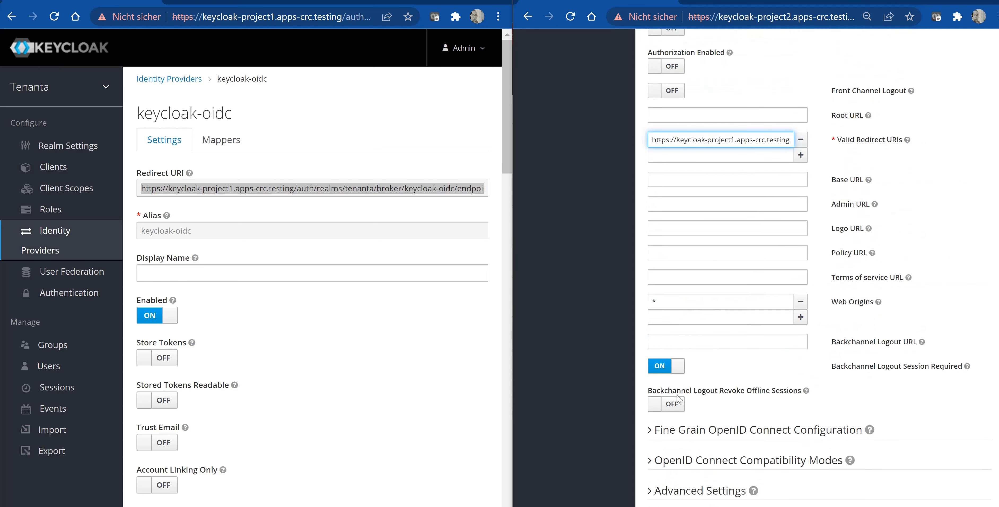
scroll(680, 397, down, 5)
scroll(685, 268, up, 12)
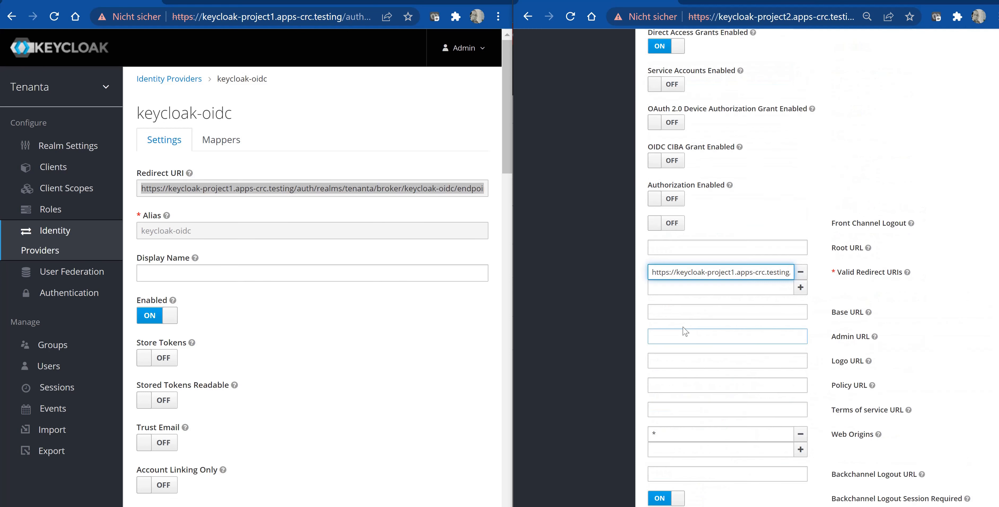
scroll(725, 295, up, 5)
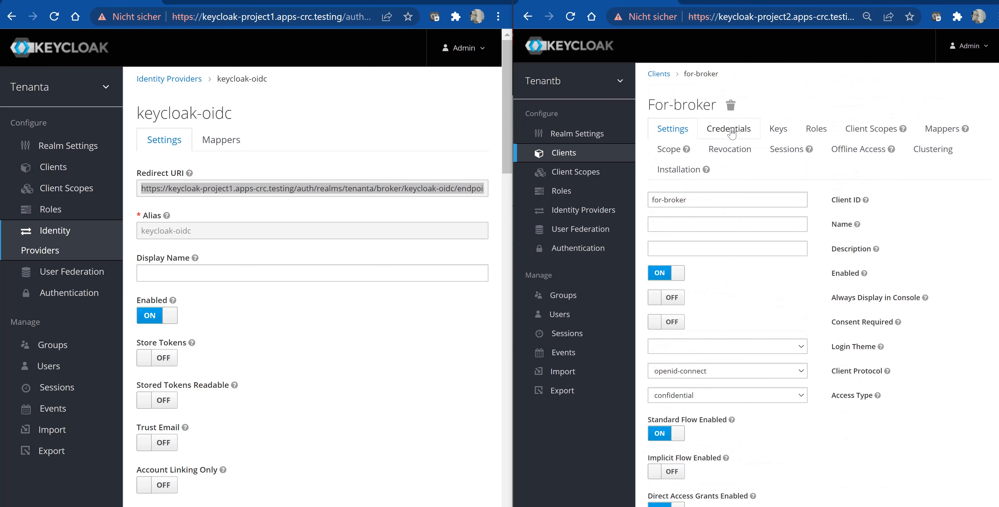
scroll(721, 294, down, 14)
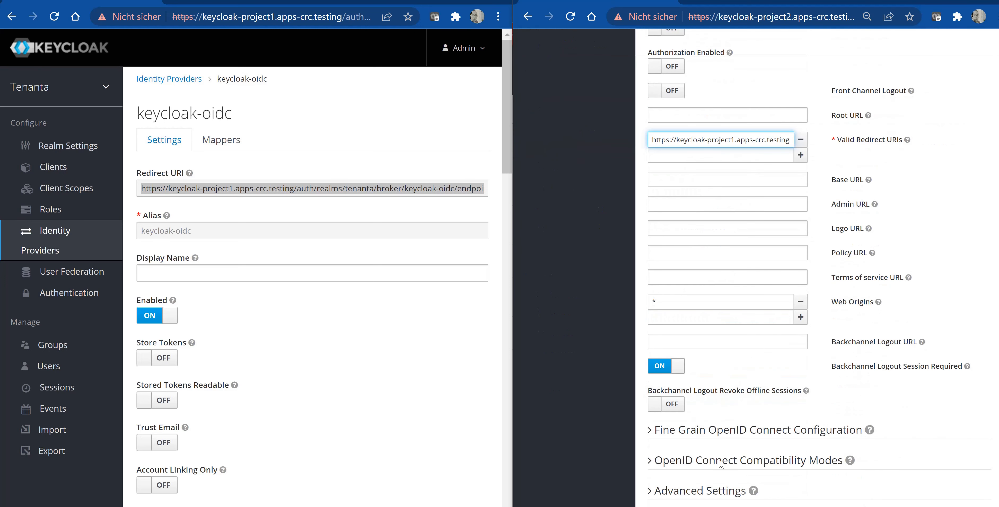
scroll(719, 464, down, 4)
click(694, 418)
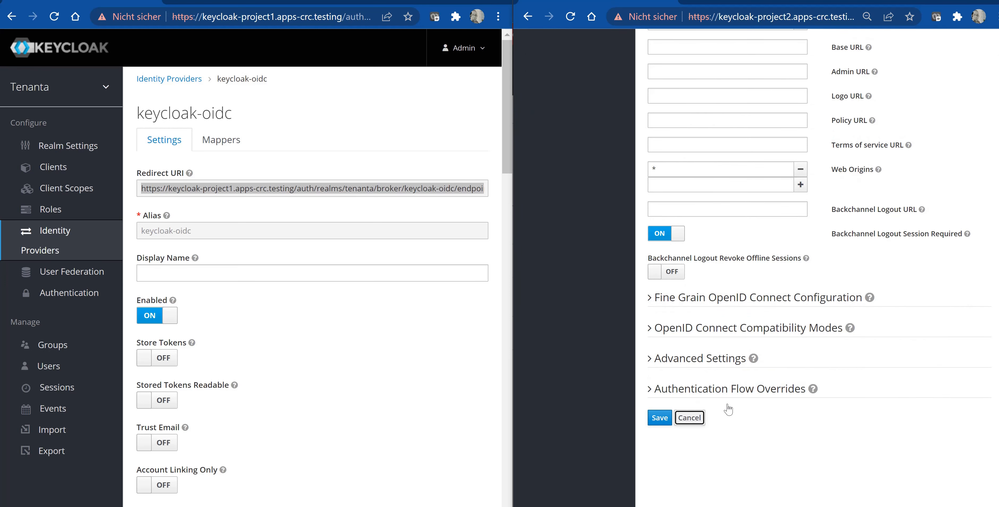
- Open the for-broker client's credentials and review the provider's OpenID Connect client ID and secret settings
scroll(739, 388, up, 6)
scroll(741, 384, up, 10)
click(725, 135)
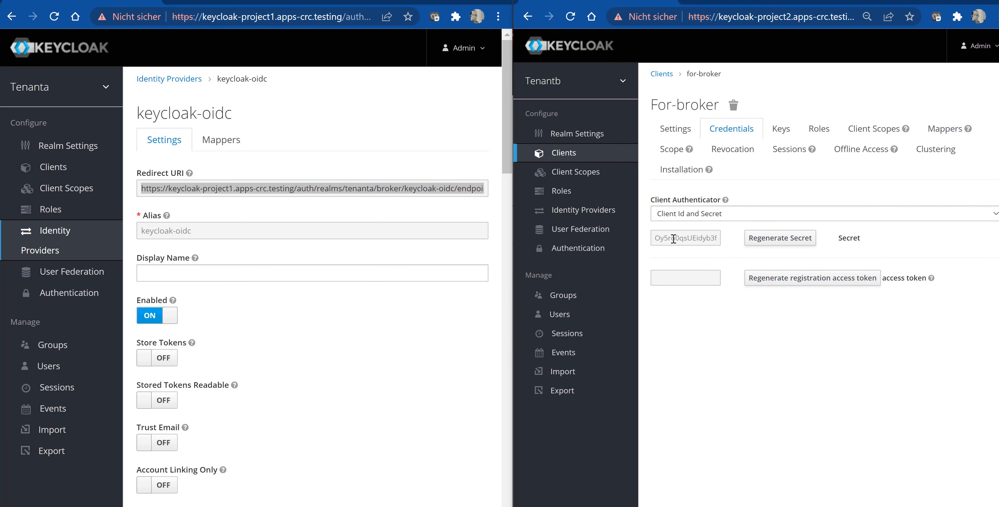
scroll(296, 353, down, 10)
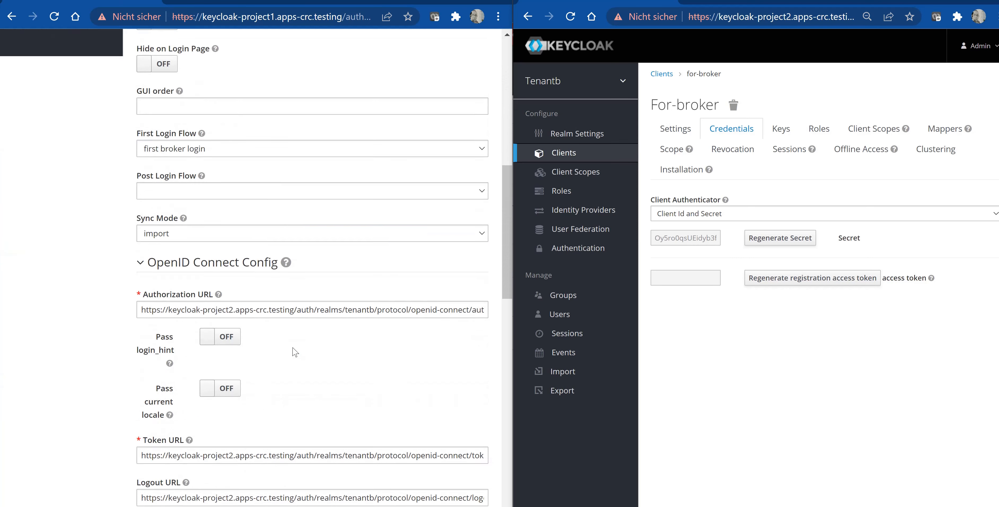
scroll(294, 352, down, 9)
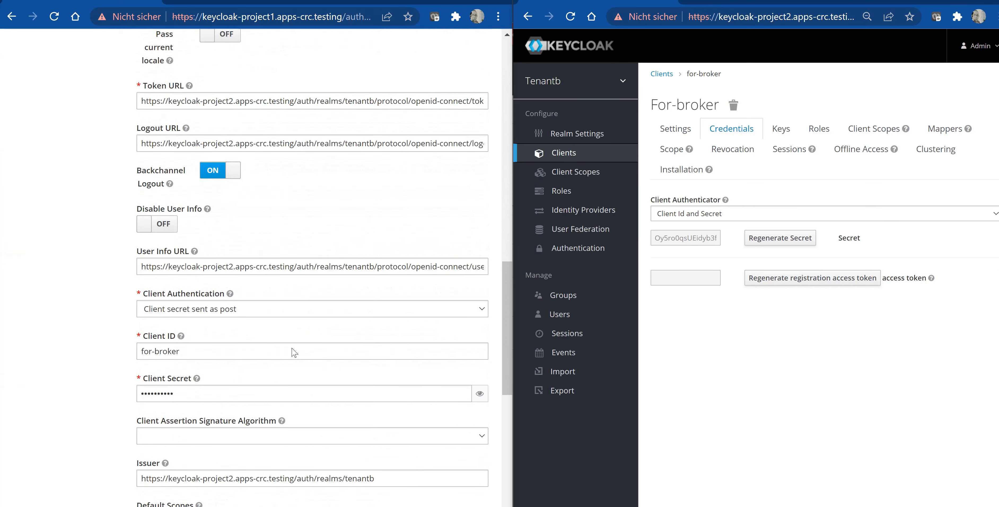
- Review the provider's Client ID setting alongside the for-broker client's settings and valid redirect URIs
scroll(293, 352, down, 1)
click(171, 353)
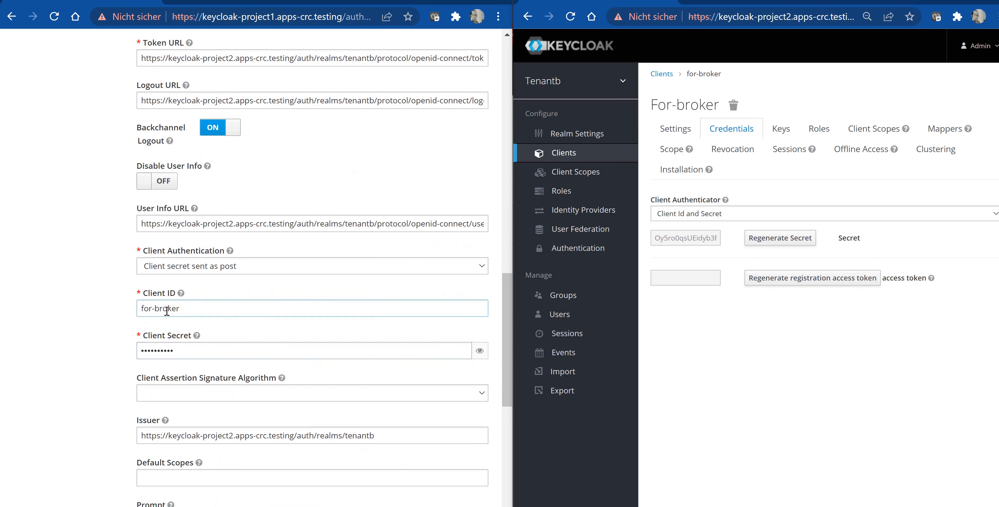
click(675, 130)
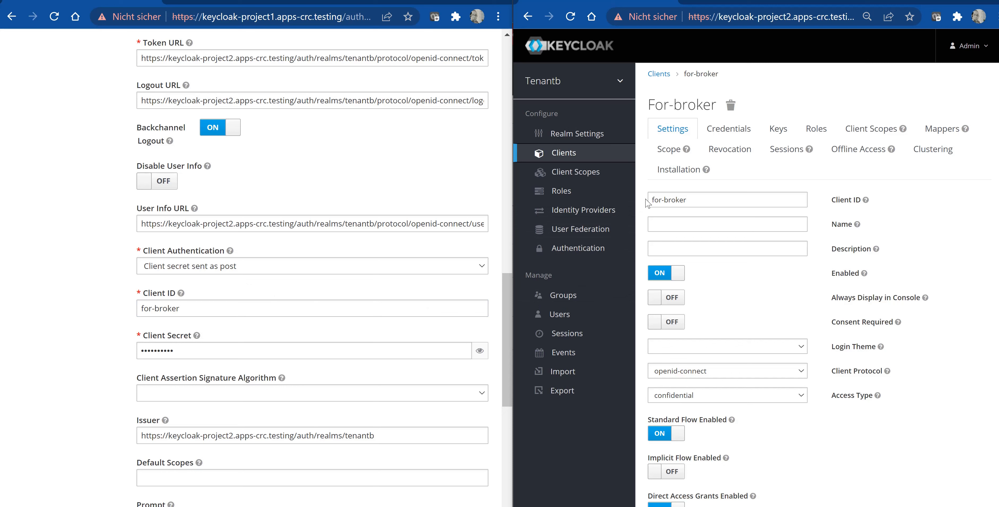
scroll(647, 202, down, 10)
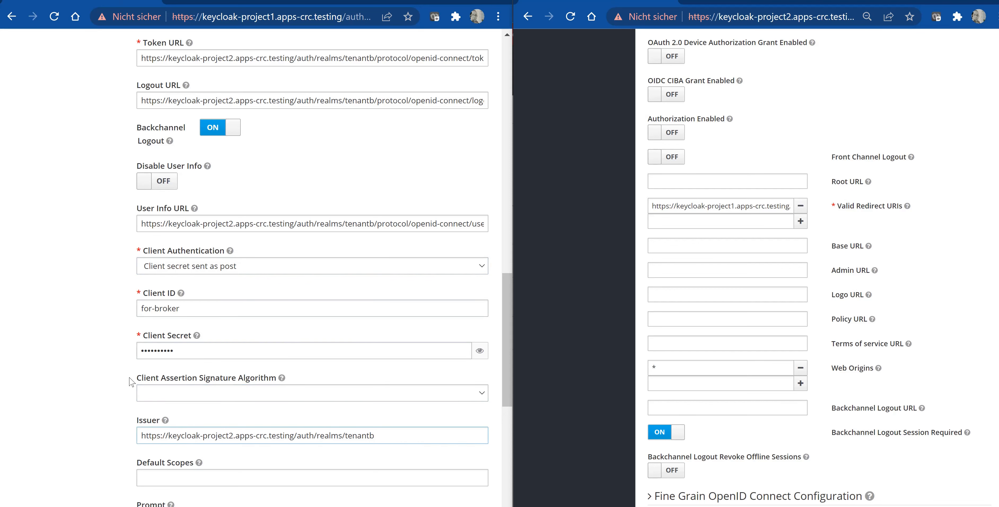
scroll(145, 227, up, 3)
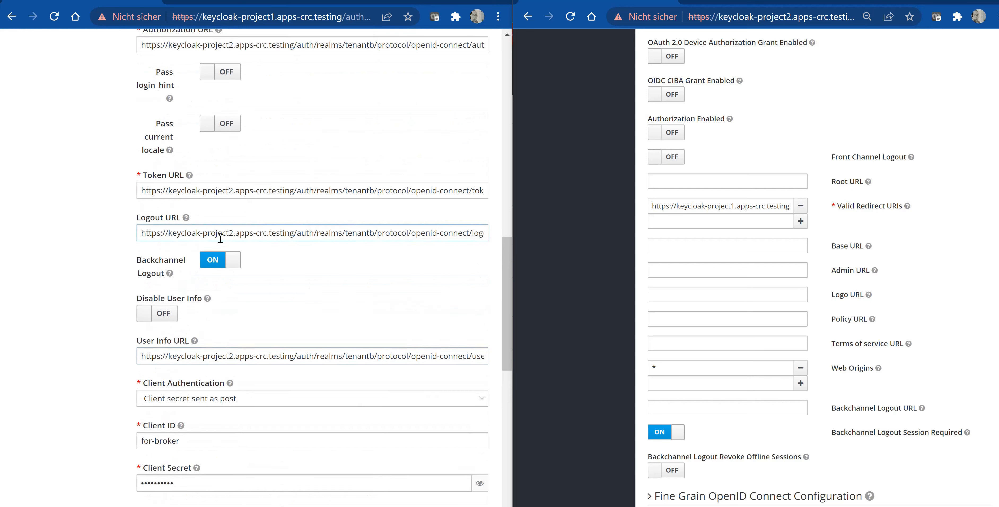
scroll(220, 239, up, 3)
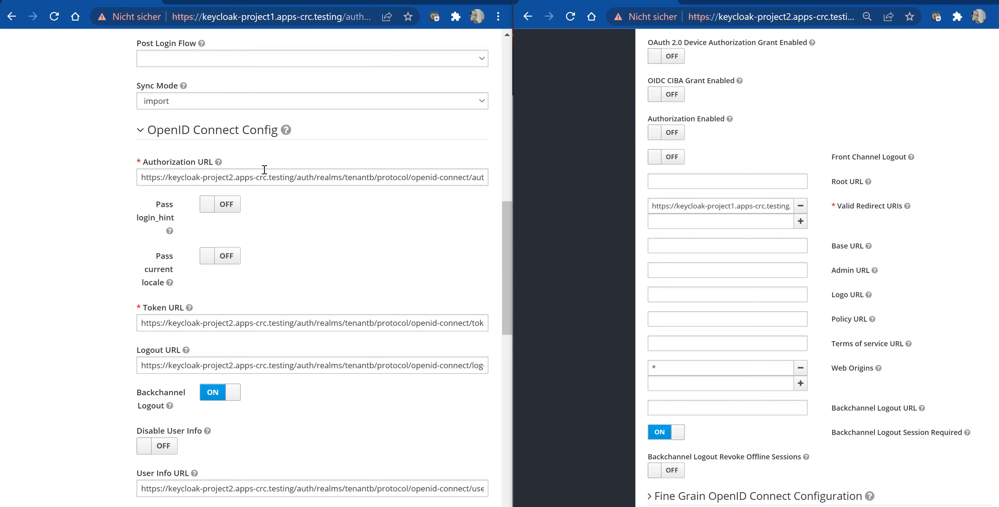
scroll(264, 167, up, 3)
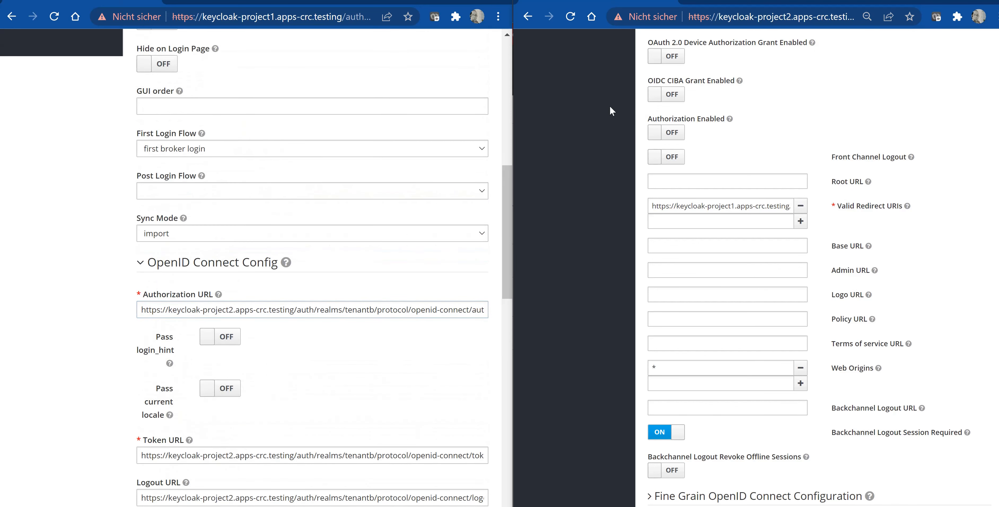
scroll(624, 153, up, 10)
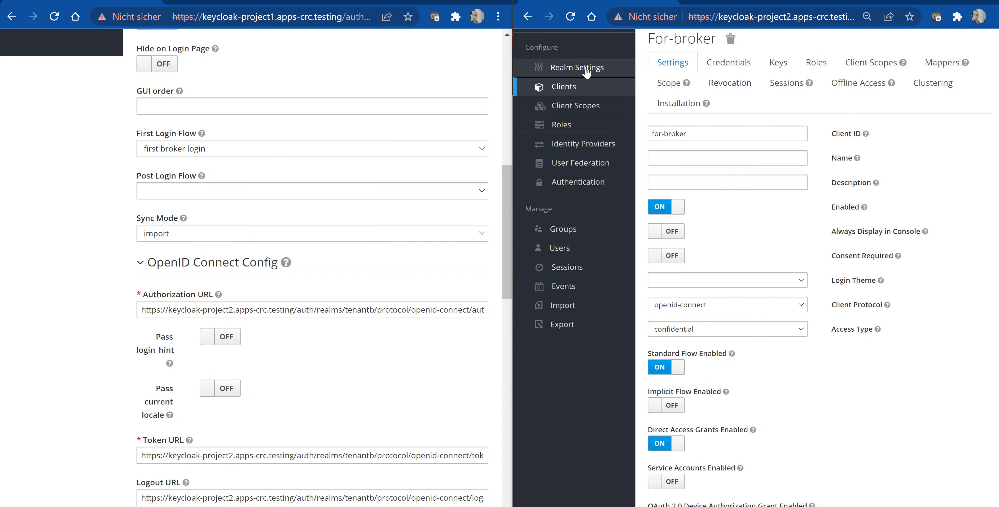
- Open Tenantb's OpenID Endpoint Configuration in a new tab, close it, and copy the endpoint link address
click(586, 72)
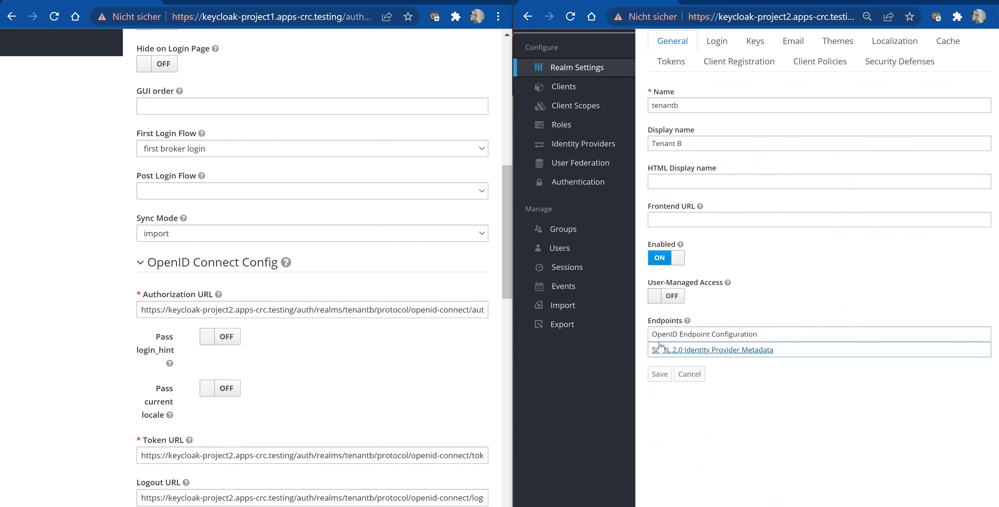
right_click(688, 340)
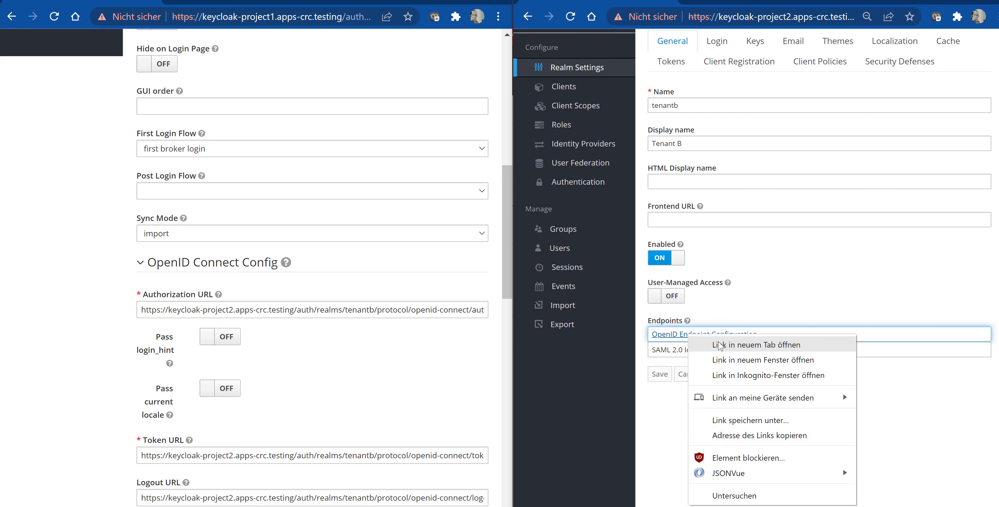
click(717, 346)
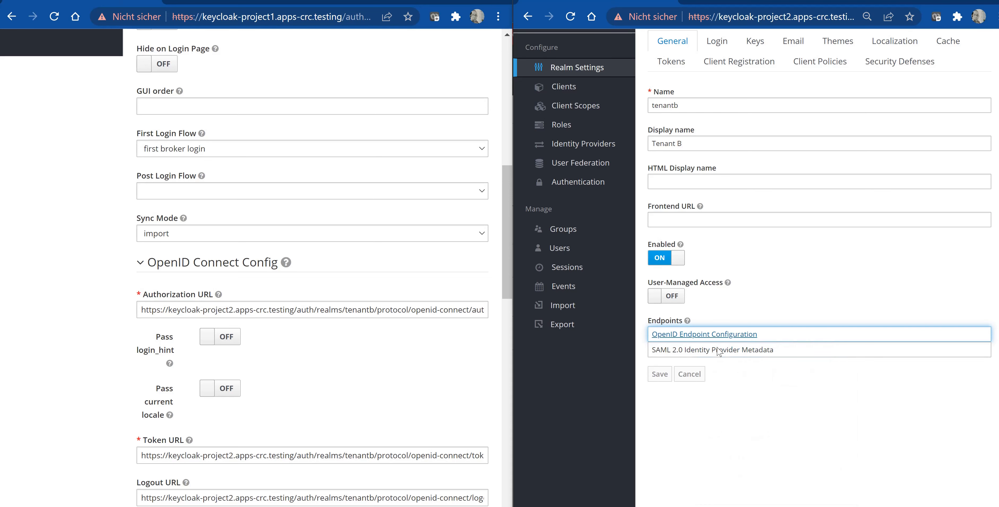
click(748, 2)
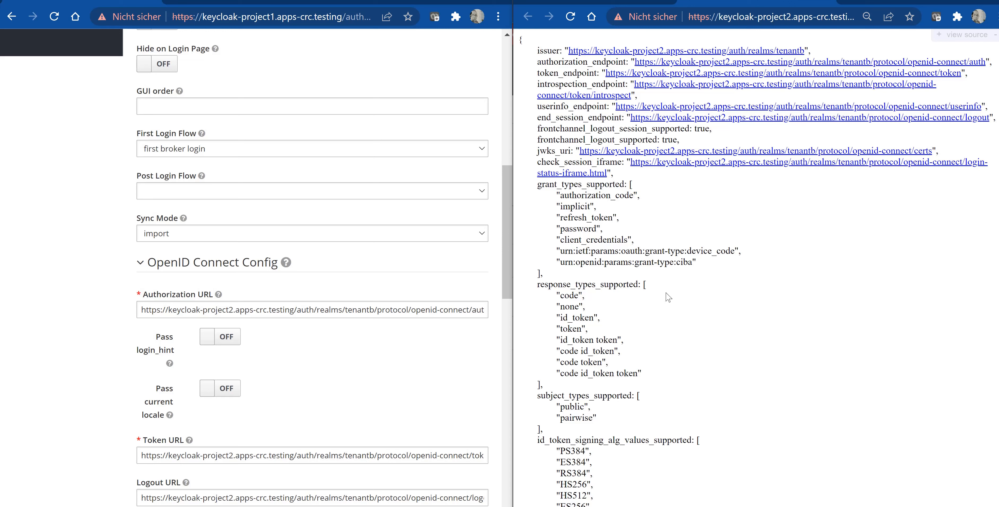
click(746, 17)
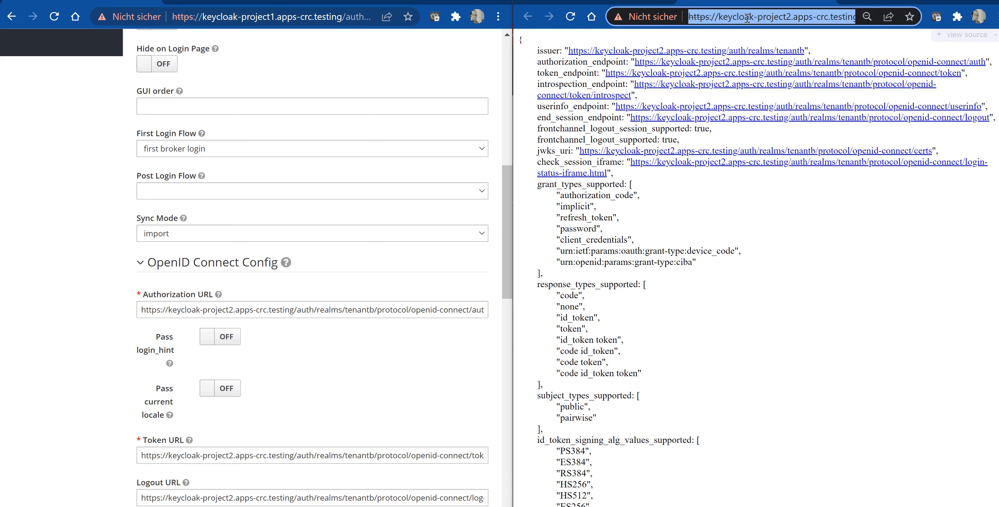
key(ctrl+w)
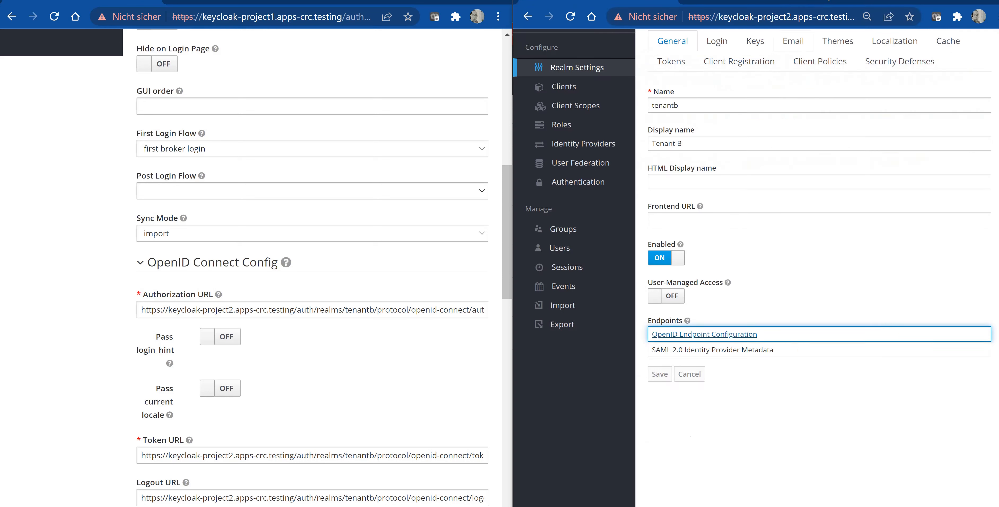
right_click(689, 336)
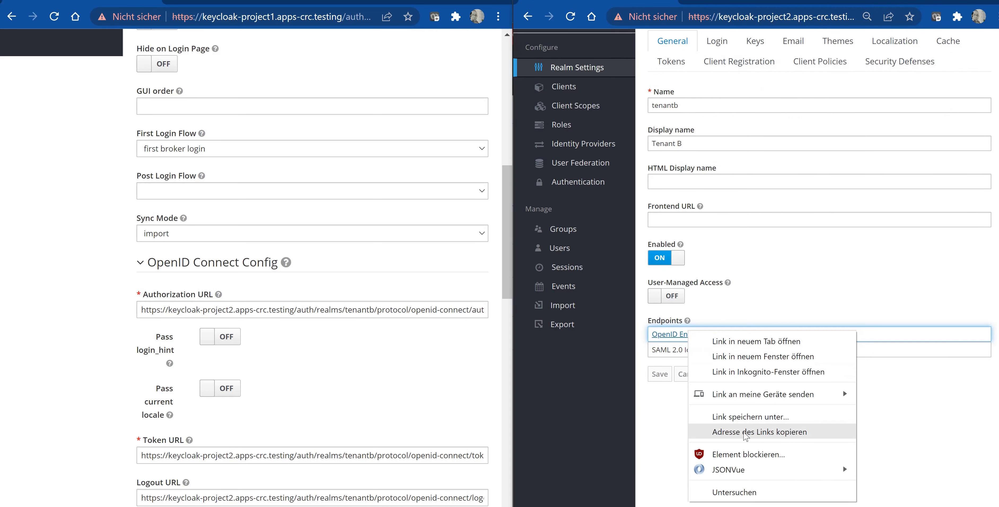
click(744, 432)
- Review the keycloak-oidc provider's OpenID Connect configuration fields in Tenanta
scroll(287, 380, down, 8)
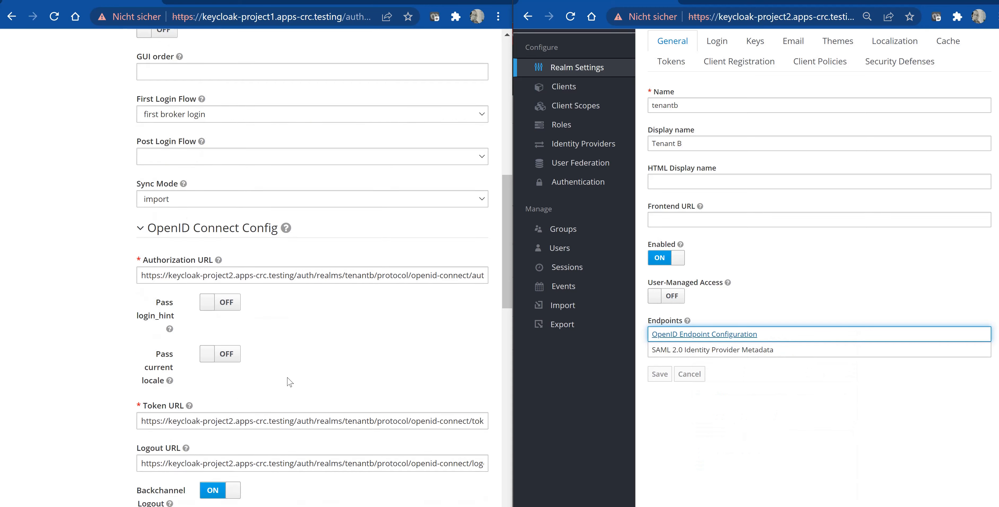
scroll(237, 406, down, 10)
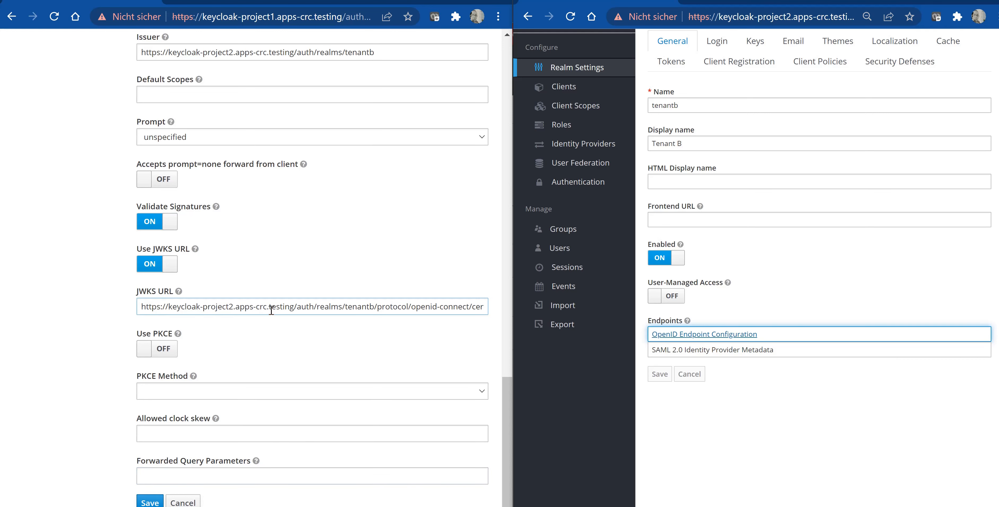
scroll(271, 310, up, 7)
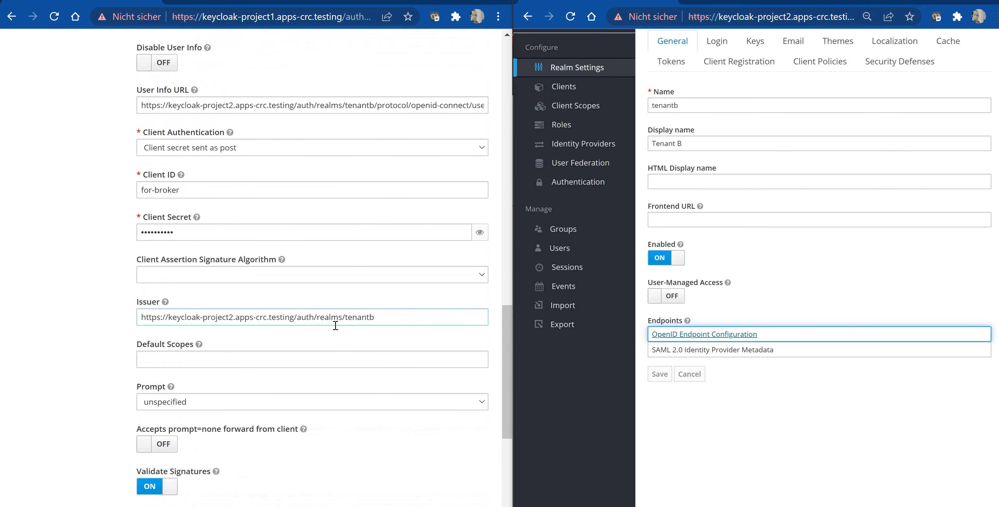
scroll(354, 270, up, 4)
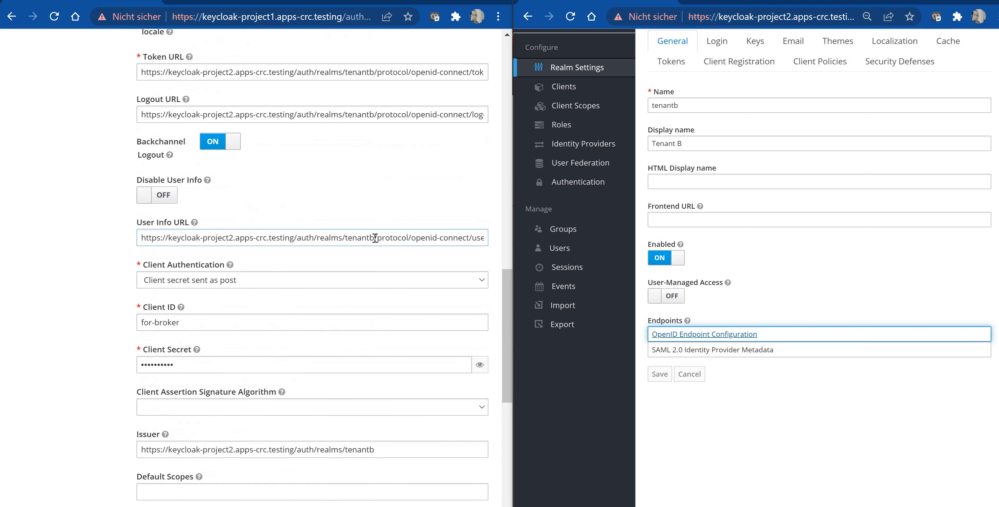
scroll(374, 208, up, 7)
scroll(387, 266, up, 5)
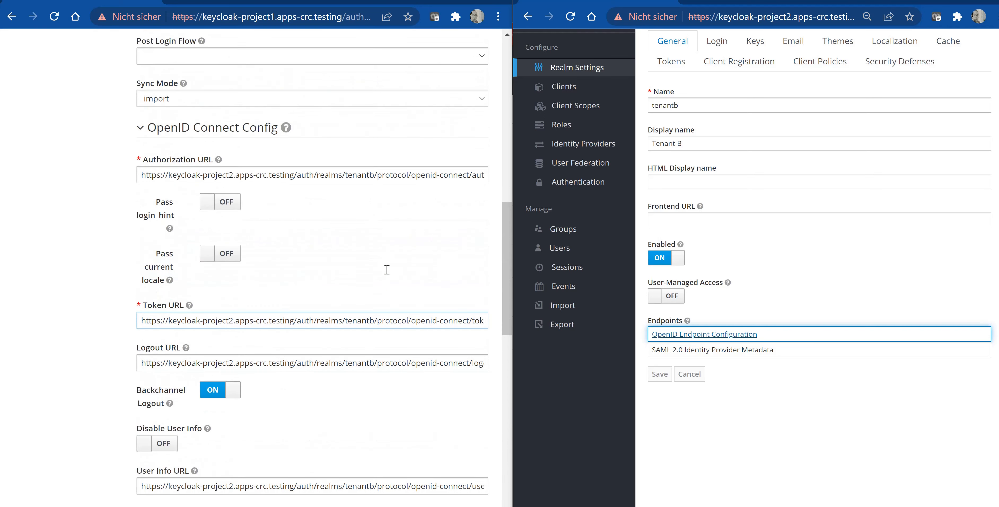
scroll(388, 272, up, 2)
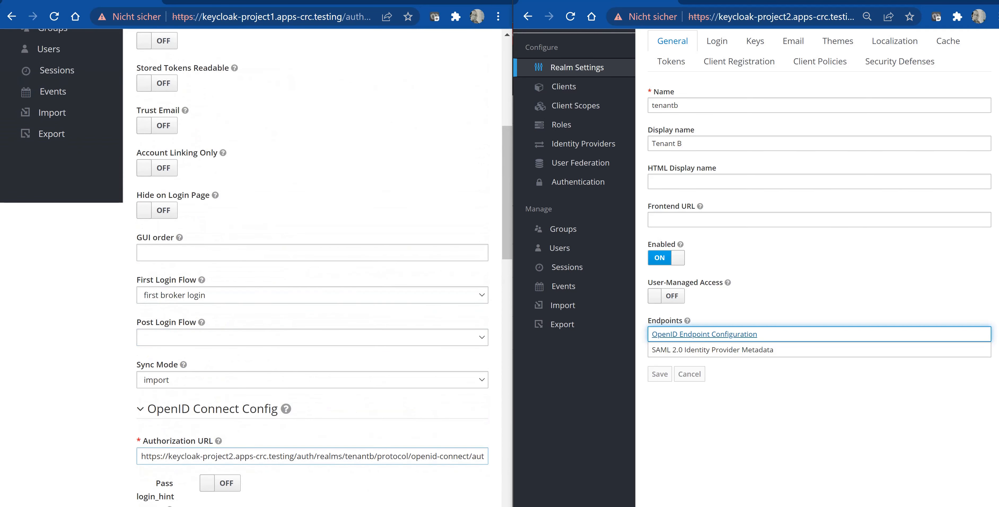
scroll(259, 309, down, 10)
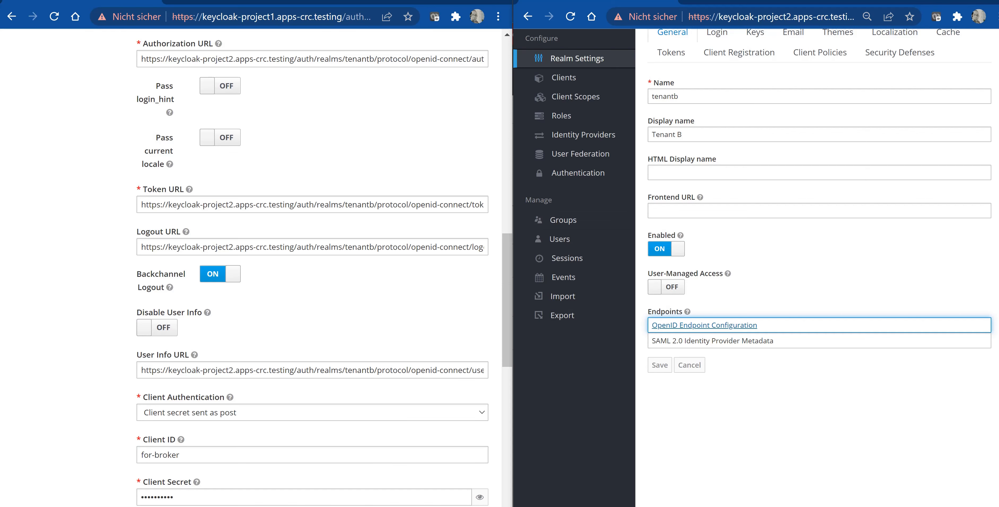
- Open an incognito window and load the Tenanta account console URL
click(516, 478)
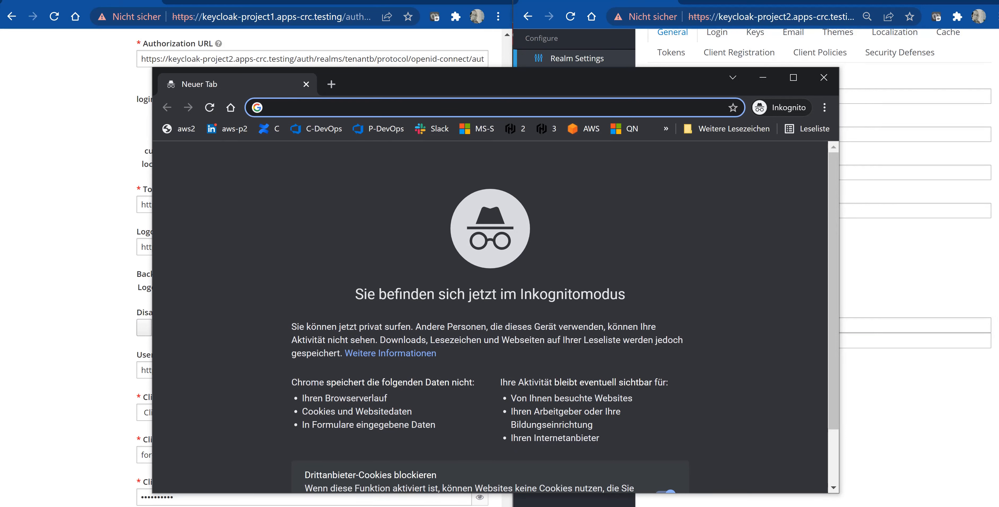
key(alt+Tab)
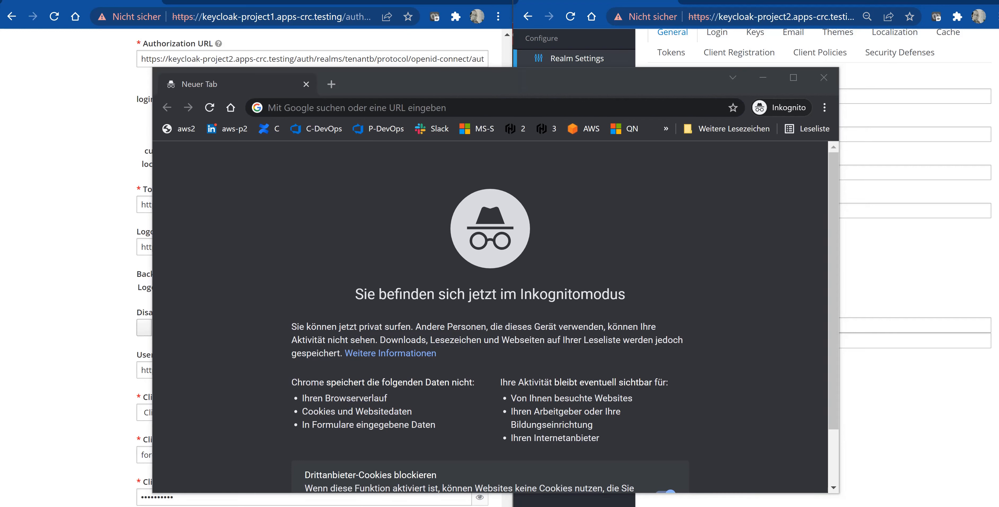
click(494, 109)
text(https://keycloak-project1.apps-crc.testing/auth/realms/tenanta/account)
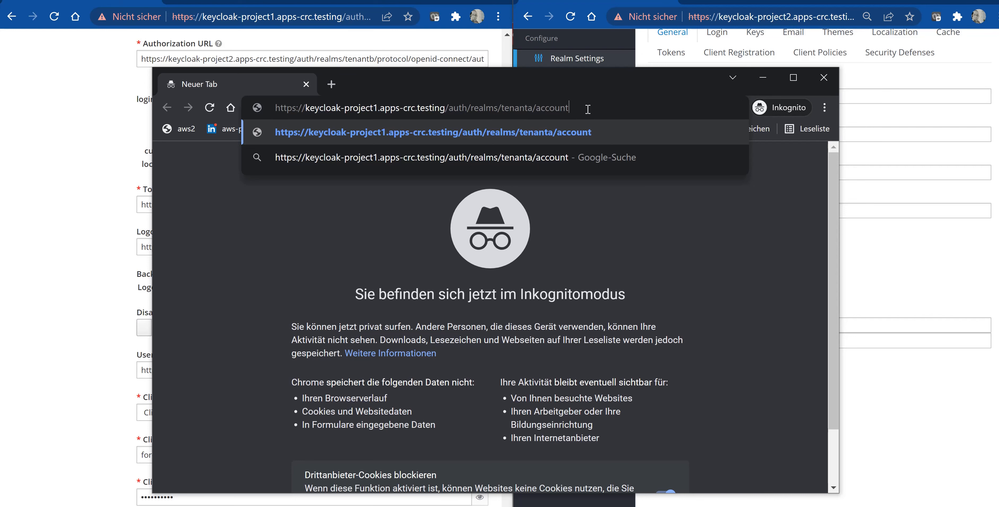
key(Return)
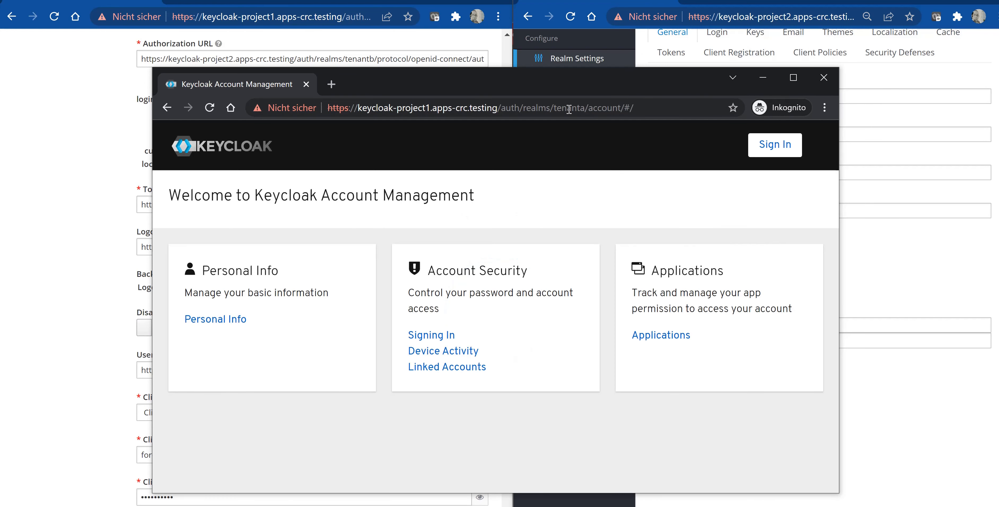
- Start signing in to the Tenanta account console and choose the keycloak-oidc login option
click(785, 152)
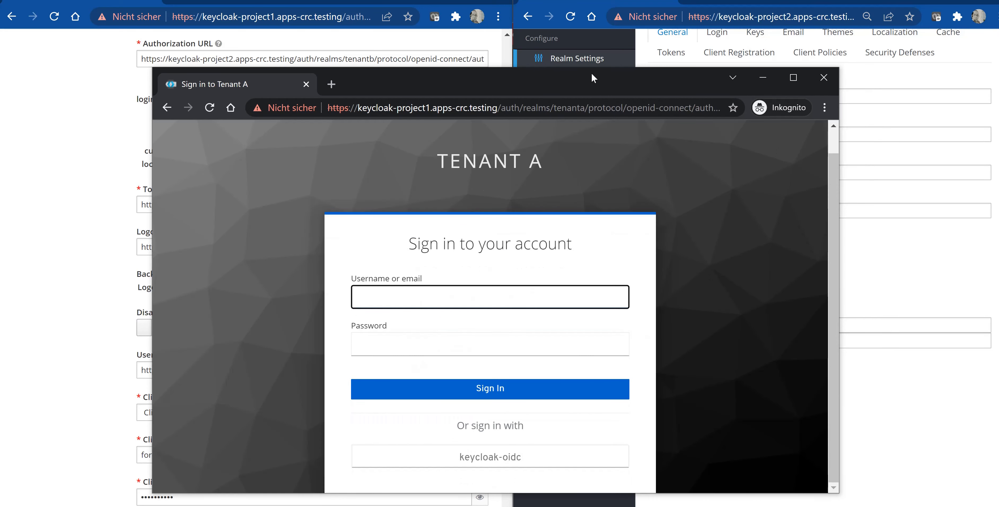
double_click(592, 68)
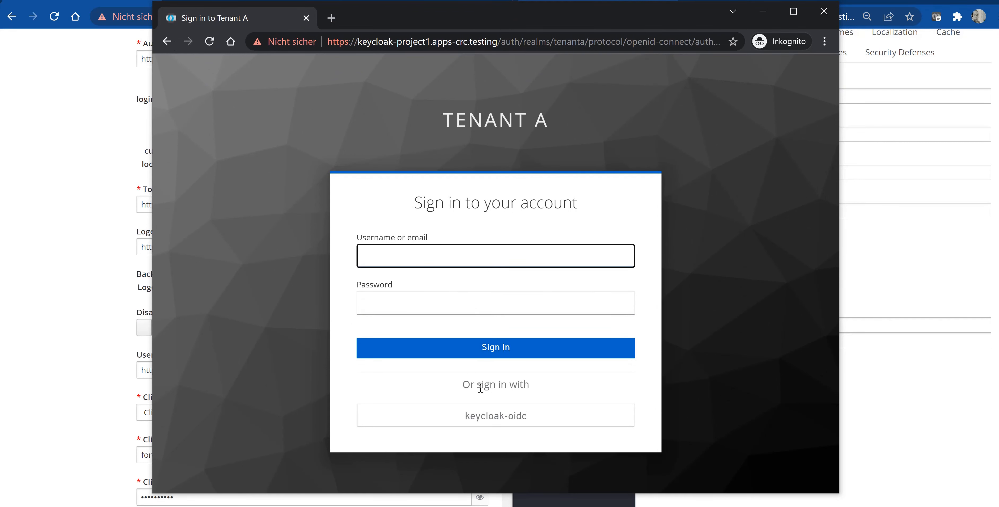
click(494, 420)
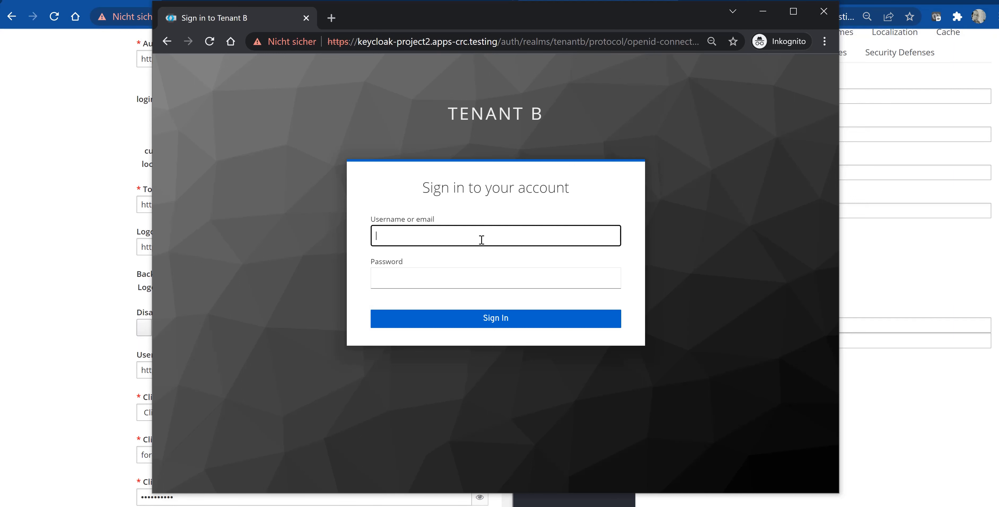
- Sign in on the Tenant B login page as test-user with the account password
text(test-user)
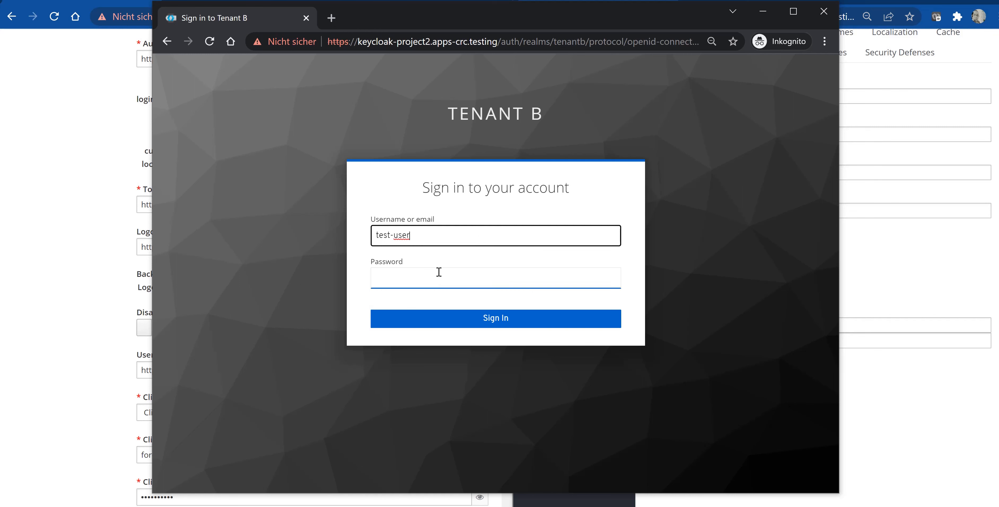
click(439, 272)
text(•••••)
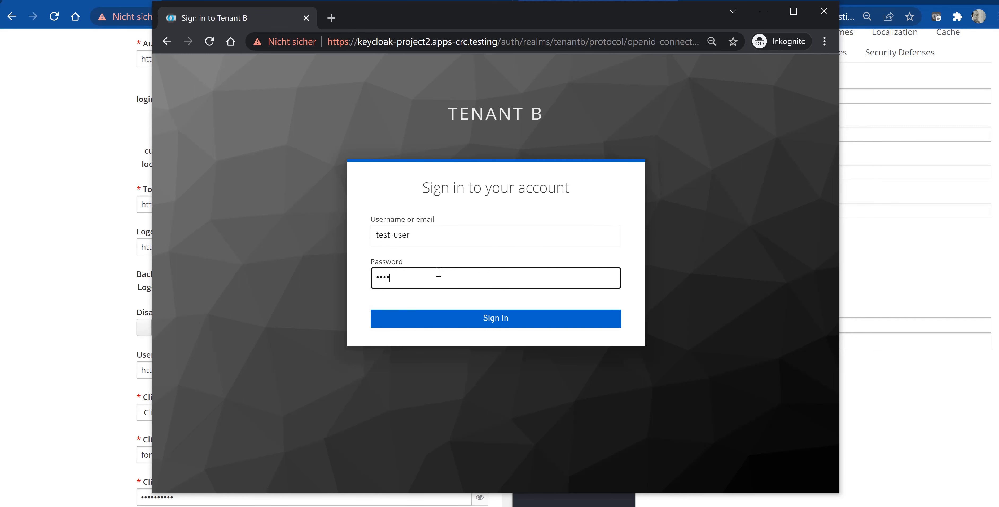
text(••••)
click(500, 320)
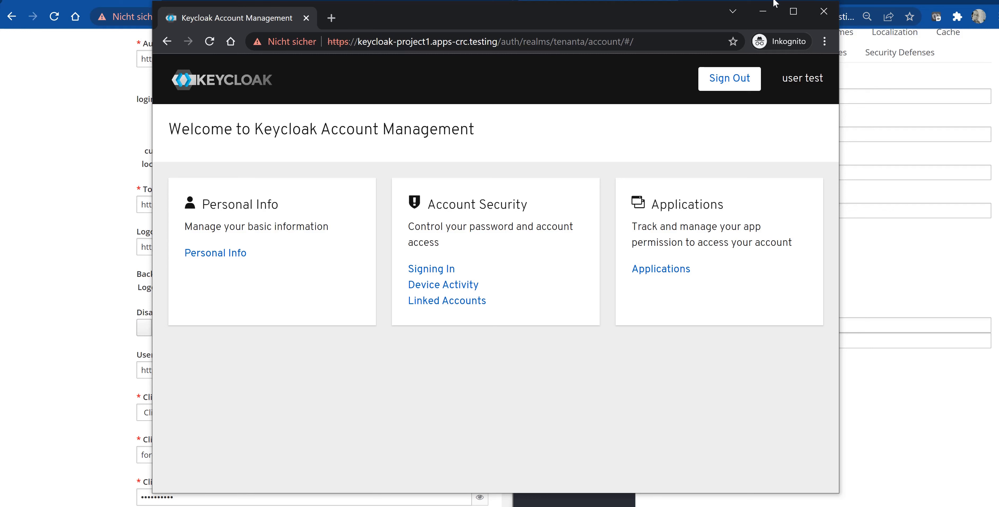
- Open Tenanta's Users list to check the brokered user
click(68, 149)
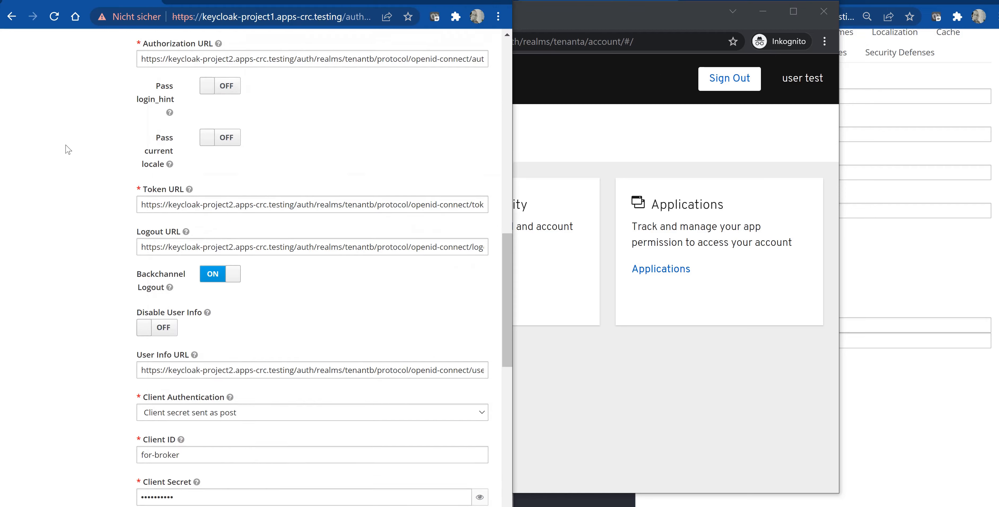
scroll(76, 161, up, 8)
scroll(76, 161, up, 7)
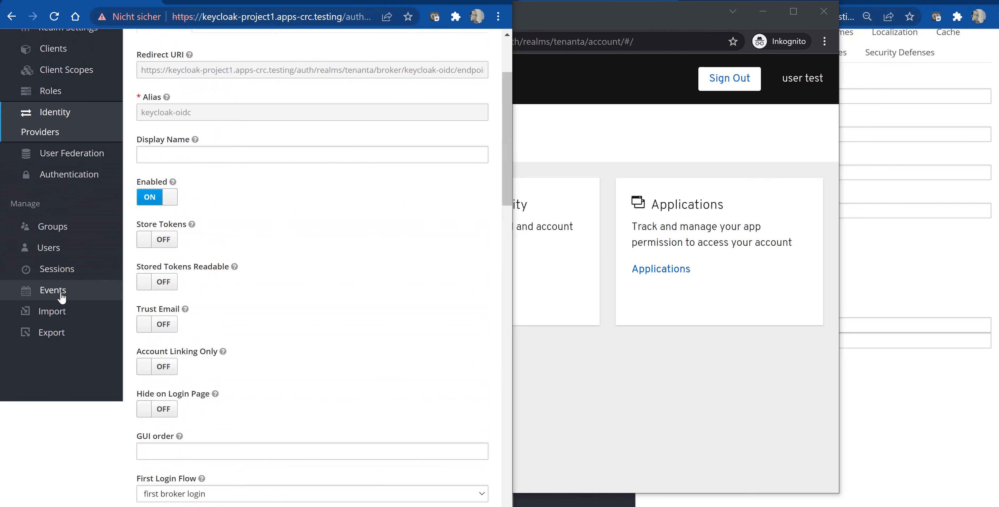
click(56, 251)
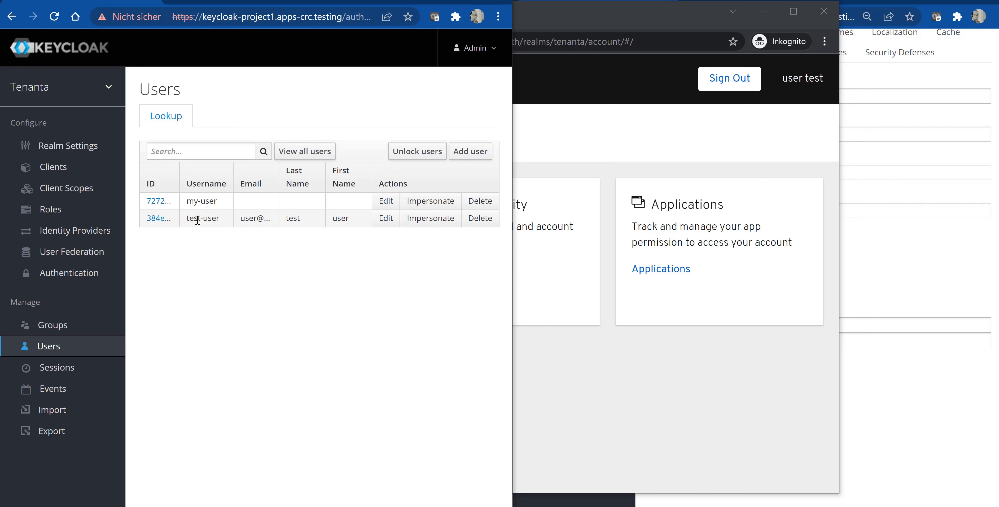
- Sign out of the Tenanta account console and start a new sign-in
click(702, 123)
click(733, 82)
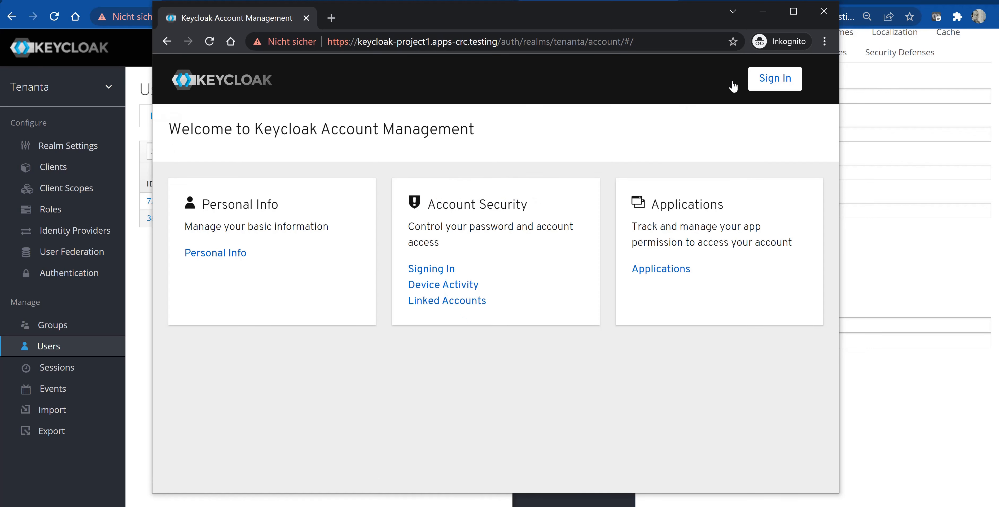
click(775, 88)
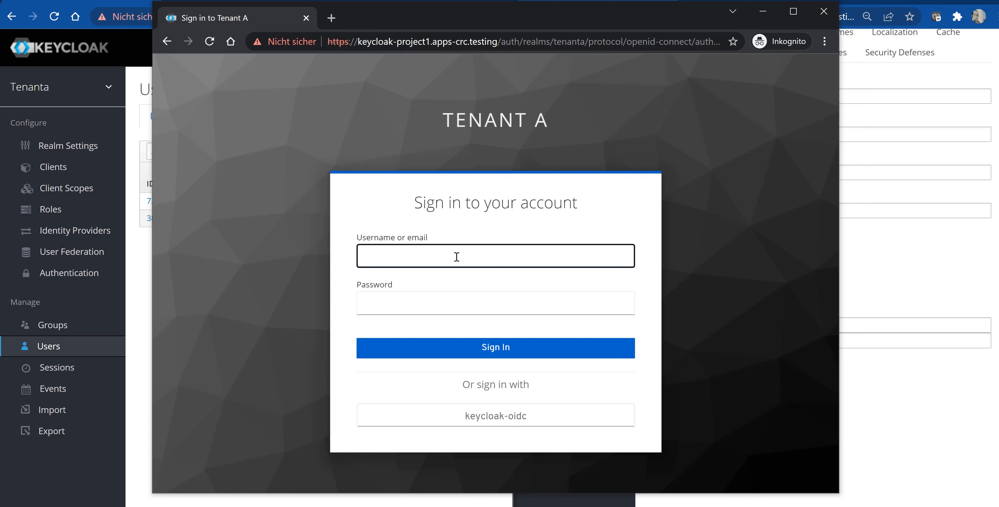
- Sign in to Tenanta directly as my-user with the account password
text(my-user)
click(425, 307)
text(********)
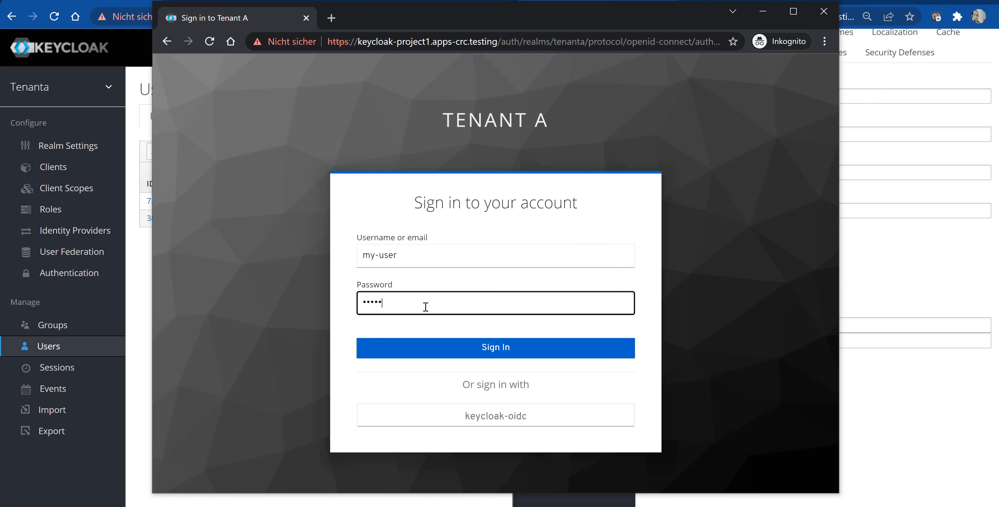
click(483, 351)
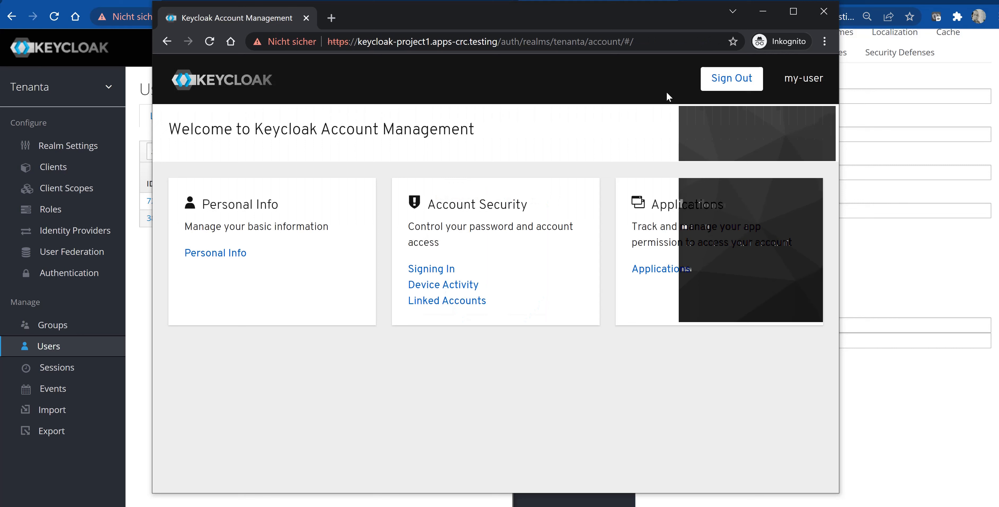
click(730, 79)
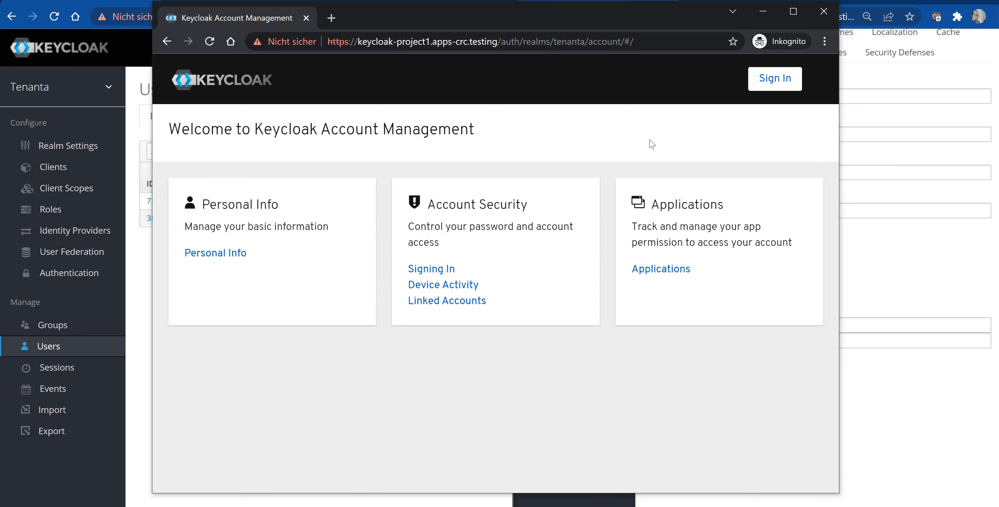